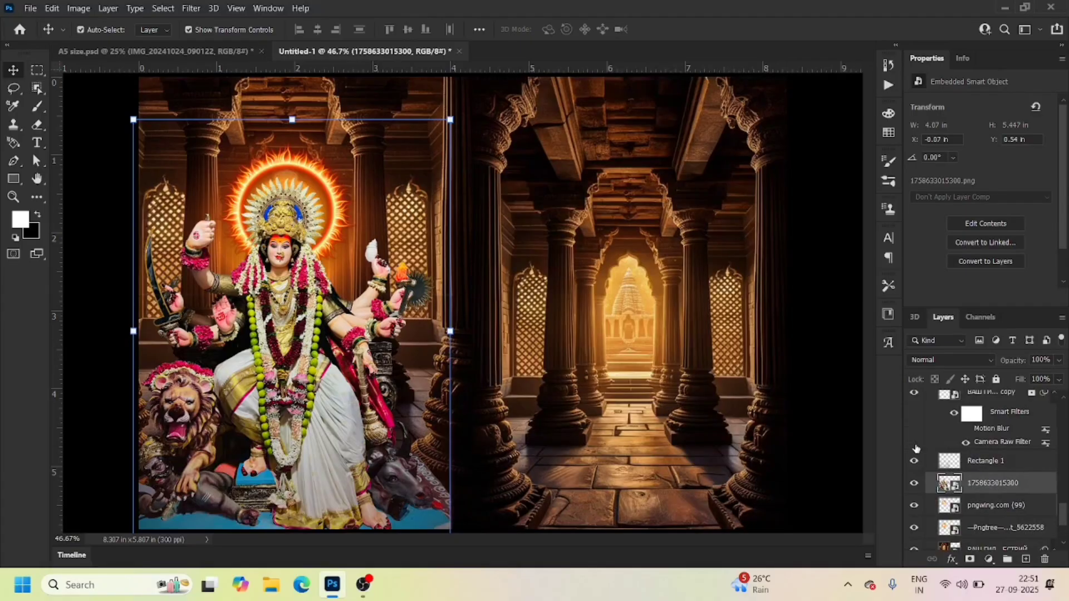
Show the temple background copy layer and the brown Rectangle 9 overlay above it.
scroll(915, 448, "up", 1)
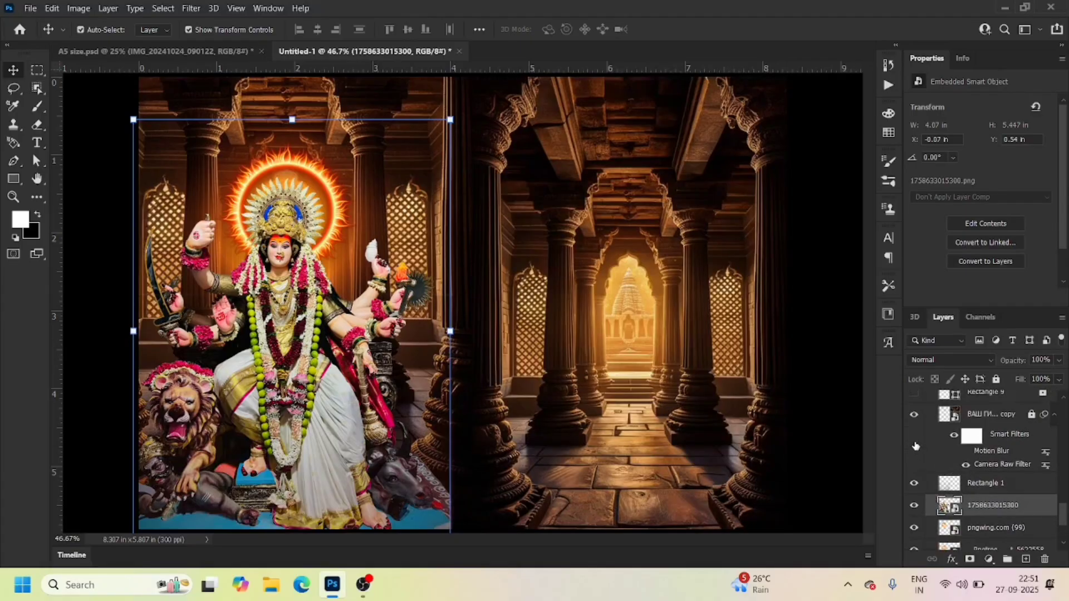
scroll(915, 447, "up", 1)
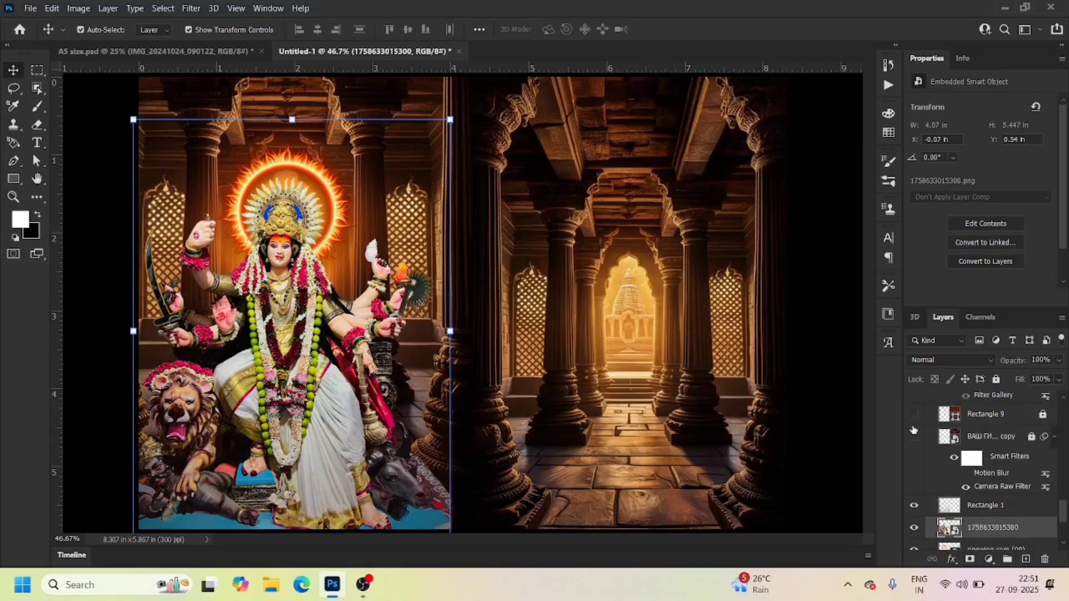
left_click(913, 431)
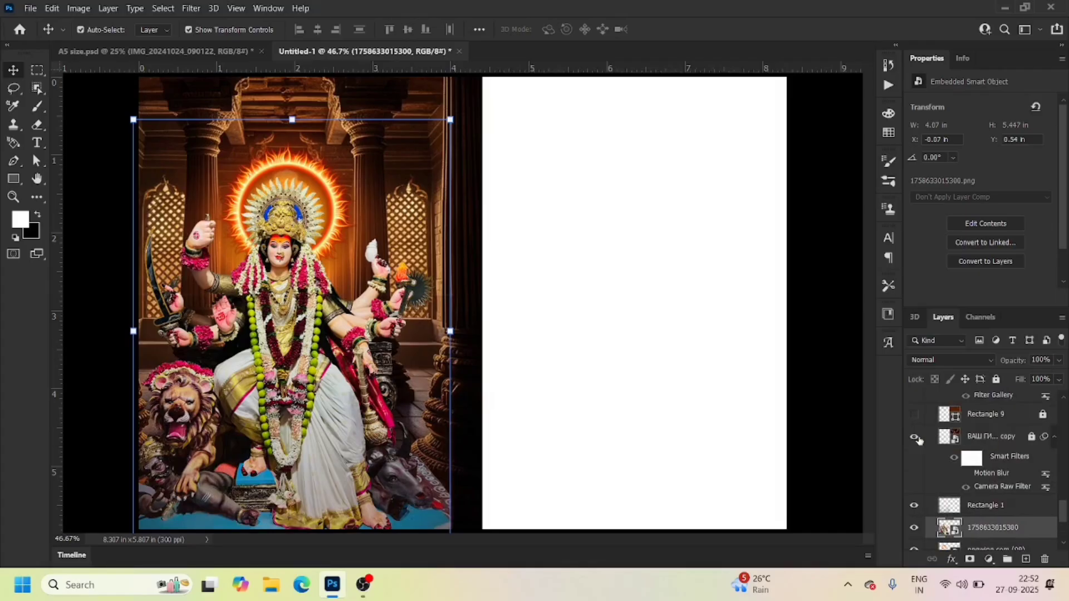
left_click(918, 416)
scroll(920, 417, "up", 1)
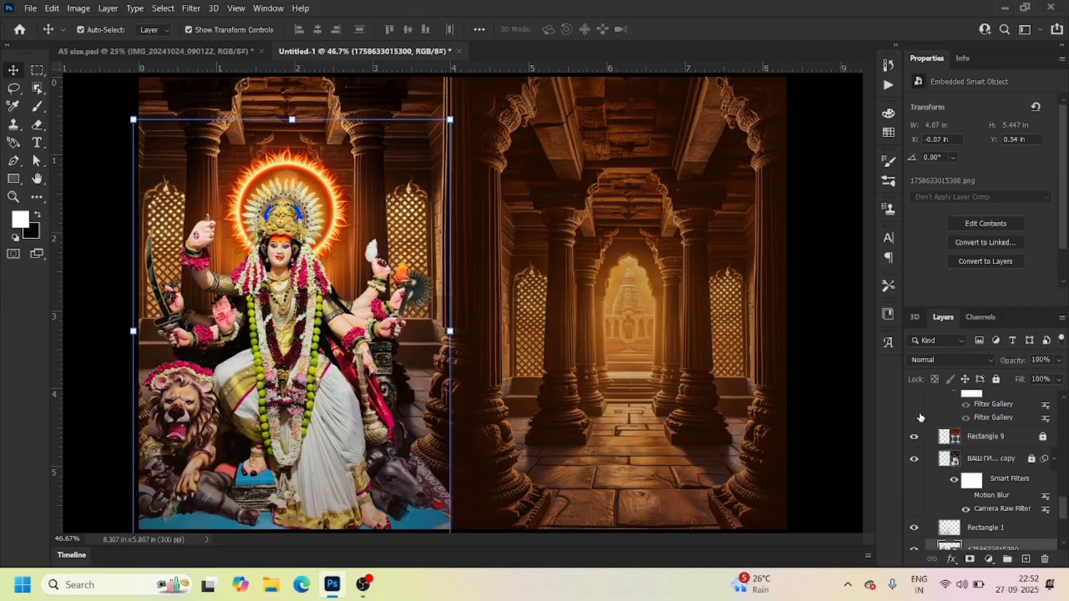
Show the cream arch-shaped SHB layer over the temple background on the inner page.
left_click(920, 424)
scroll(919, 424, "up", 1)
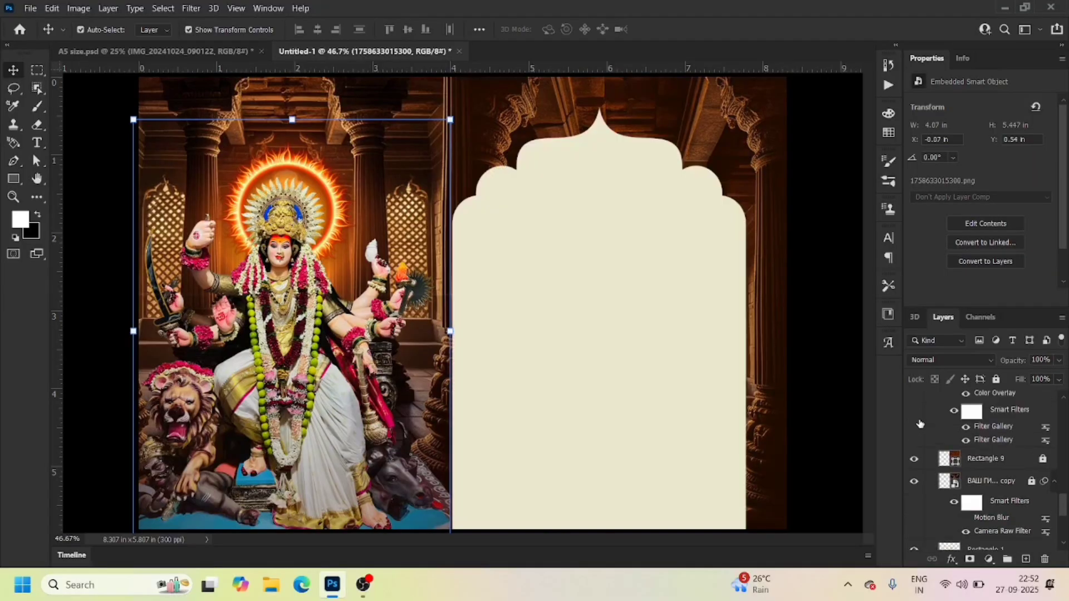
scroll(920, 424, "up", 1)
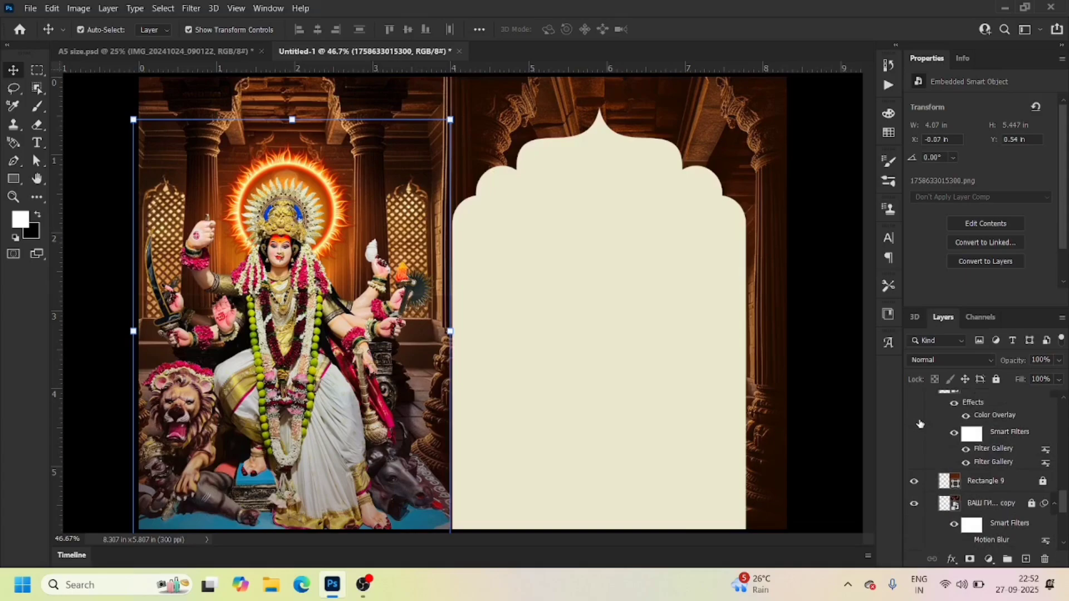
scroll(919, 424, "up", 1)
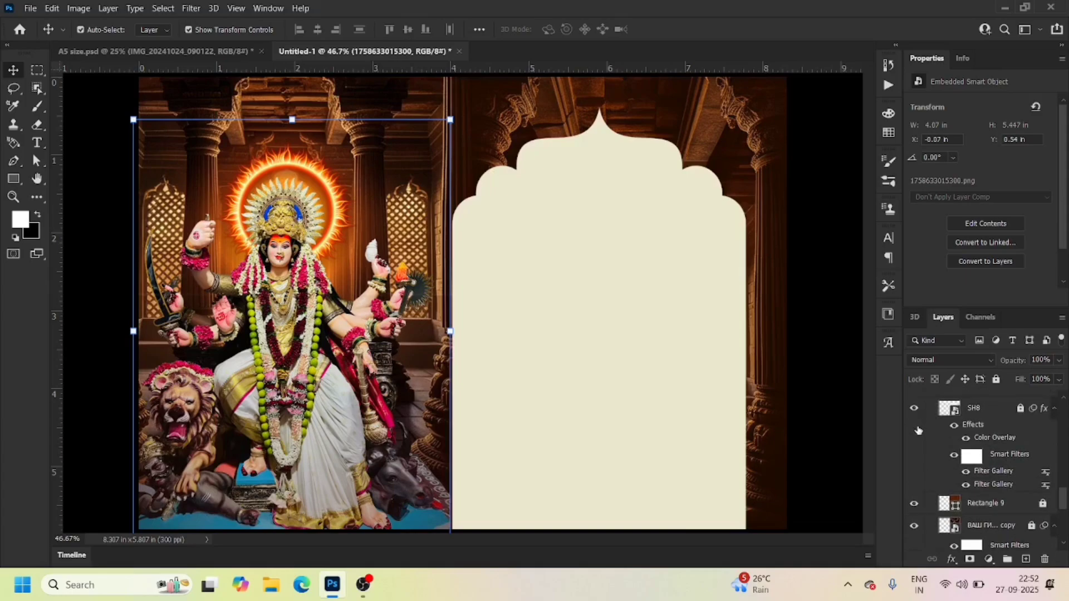
Show the two-line invitation paragraph and the two date-and-time text layers on the cream arch.
scroll(919, 431, "up", 2)
left_click(915, 430)
scroll(917, 430, "up", 1)
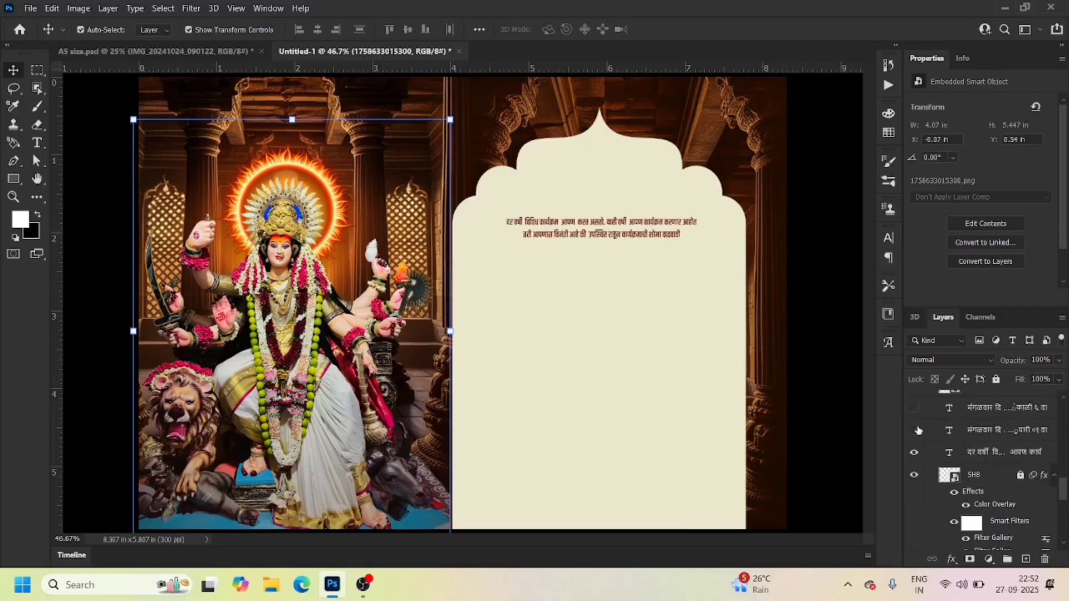
left_click(916, 430)
left_click(913, 408)
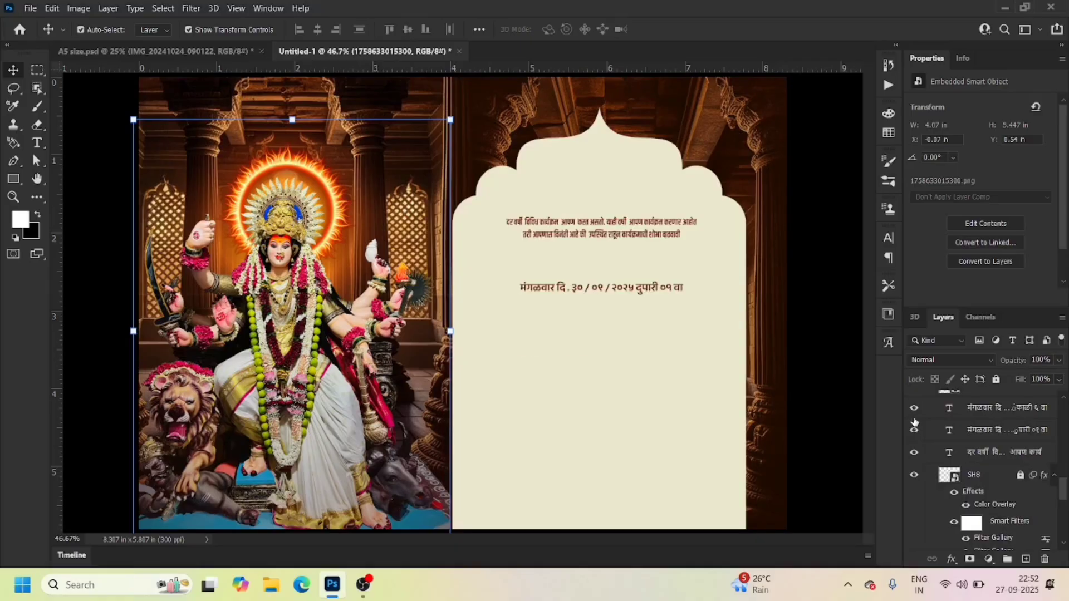
Show the brown Rectangle 4 bar and the banana plant images on both sides of the arch.
scroll(915, 424, "up", 1)
left_click(913, 408)
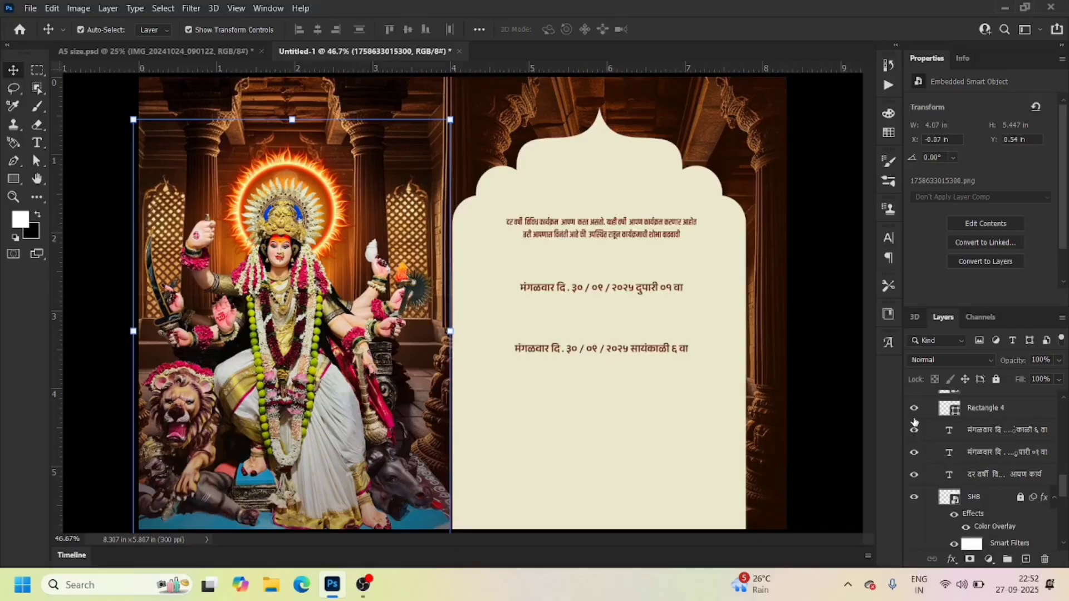
scroll(914, 425, "up", 1)
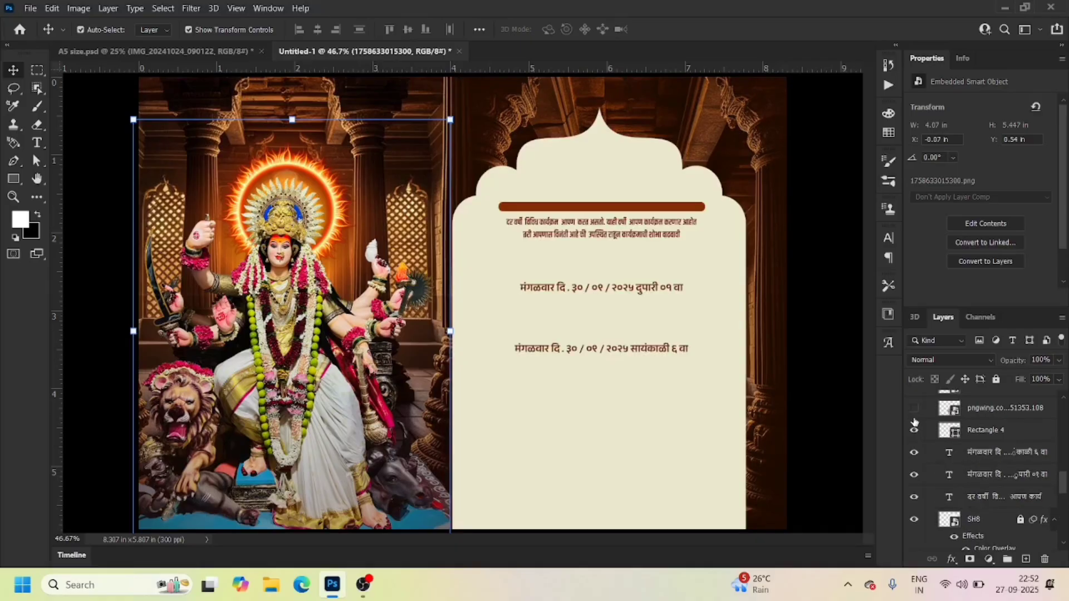
left_click(914, 409)
scroll(914, 424, "up", 1)
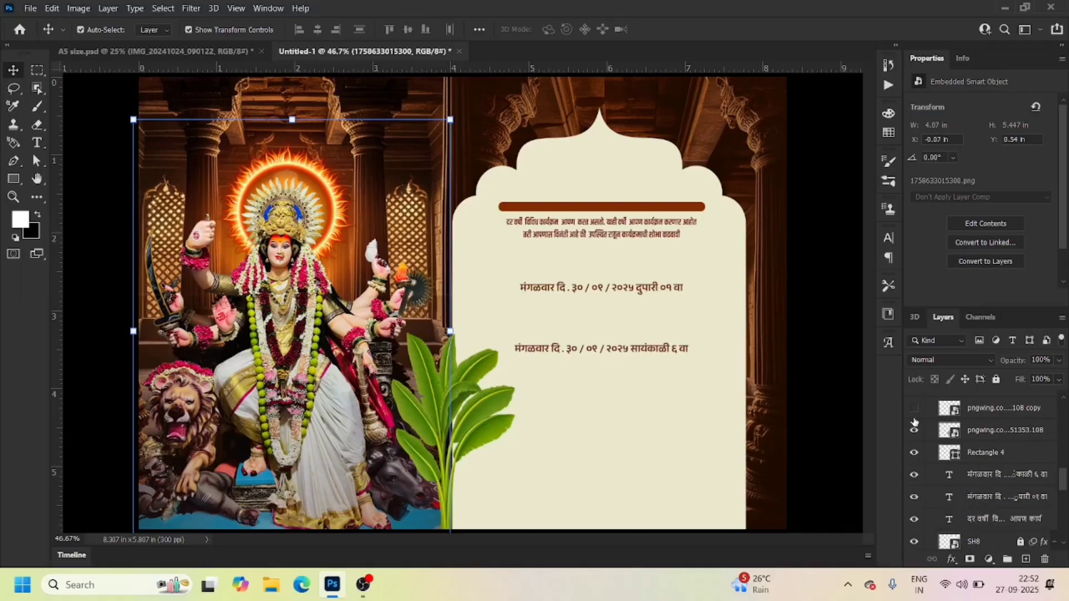
left_click(914, 409)
scroll(914, 424, "up", 1)
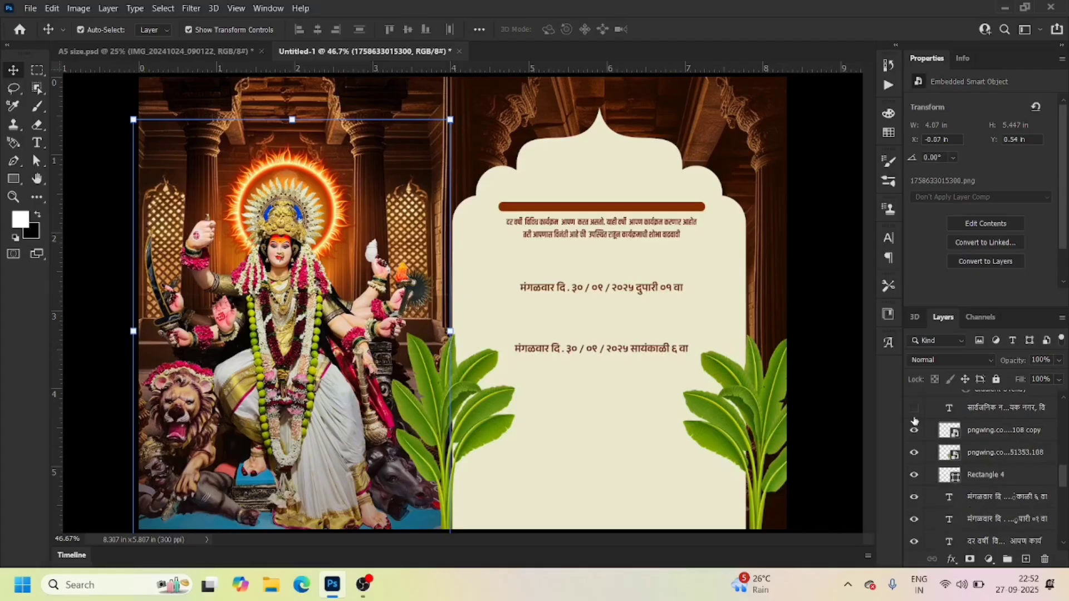
Show the organiser's address line on the brown bar and the मुंबईची heading above it.
left_click(913, 408)
scroll(914, 411, "up", 1)
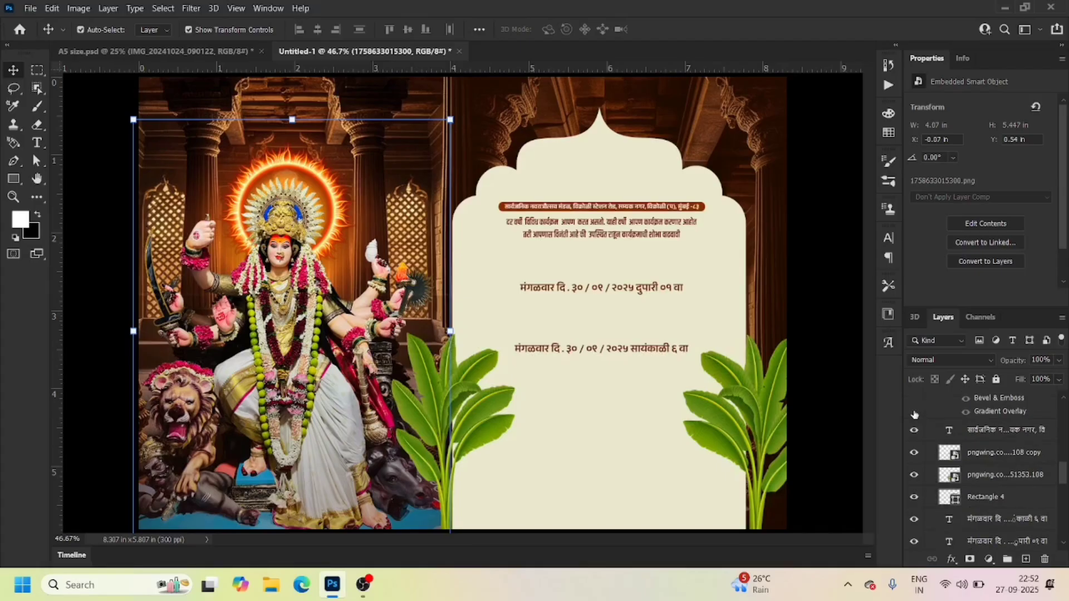
left_click(914, 414)
scroll(914, 415, "up", 1)
scroll(914, 414, "up", 2)
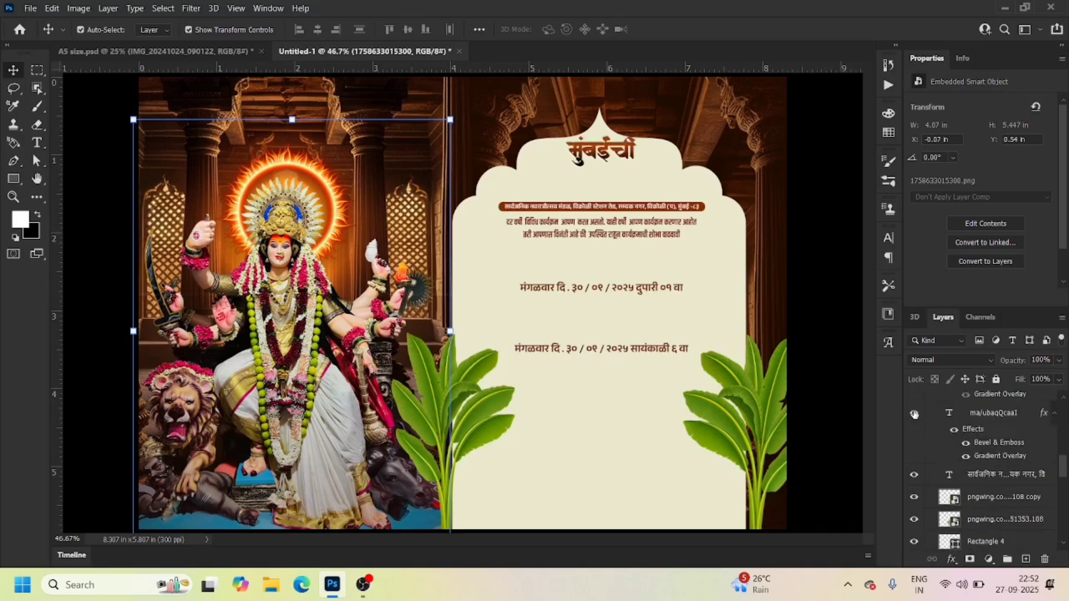
Show the महिषासुरमर्दिनी heading and the होम हवन event title.
left_click(914, 415)
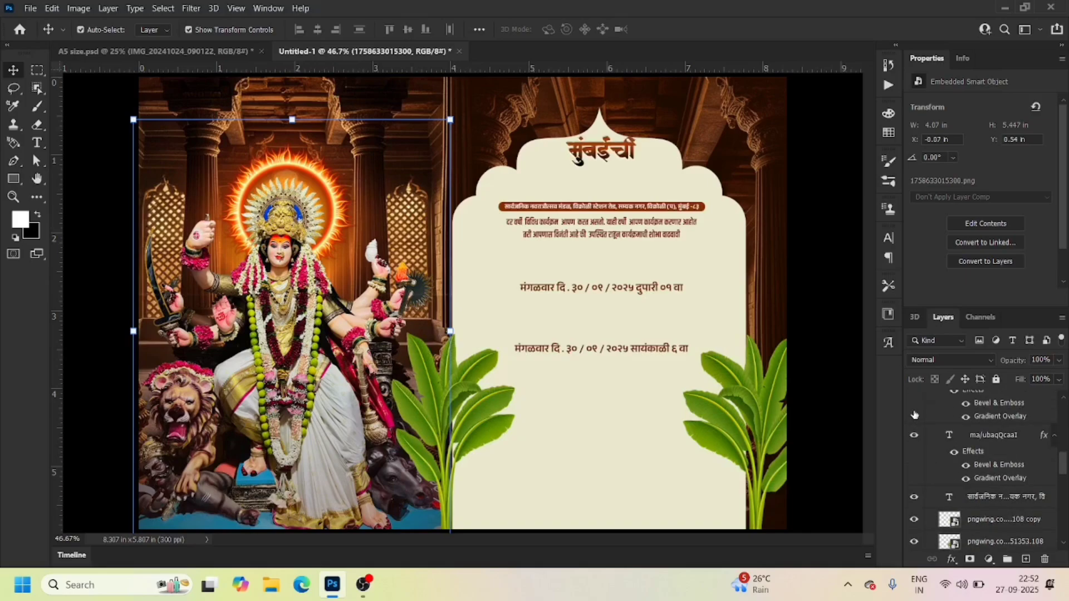
scroll(914, 415, "up", 1)
scroll(914, 415, "up", 1)
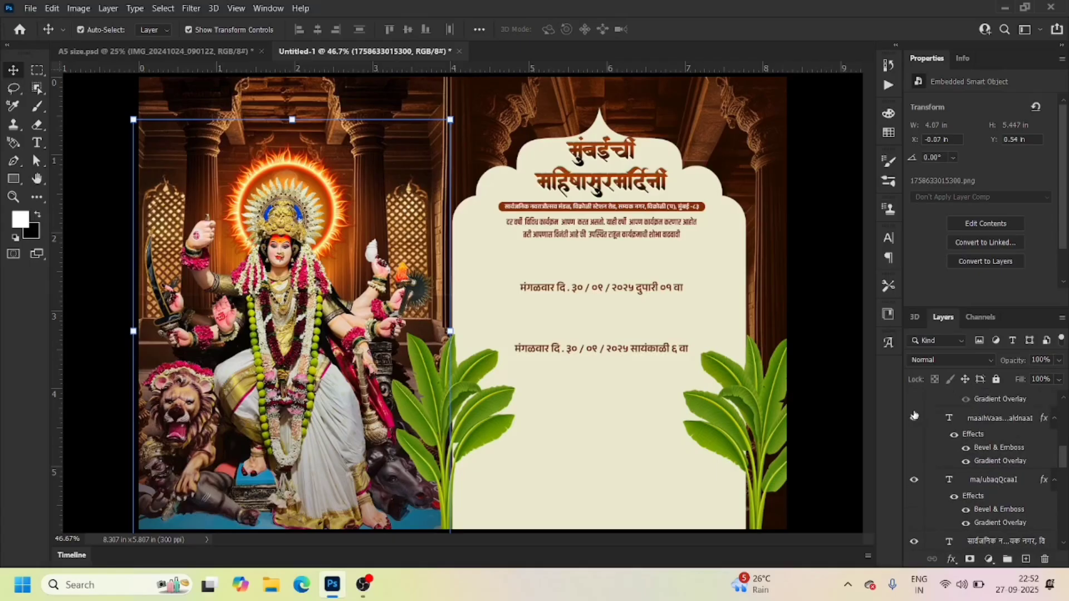
scroll(914, 415, "up", 1)
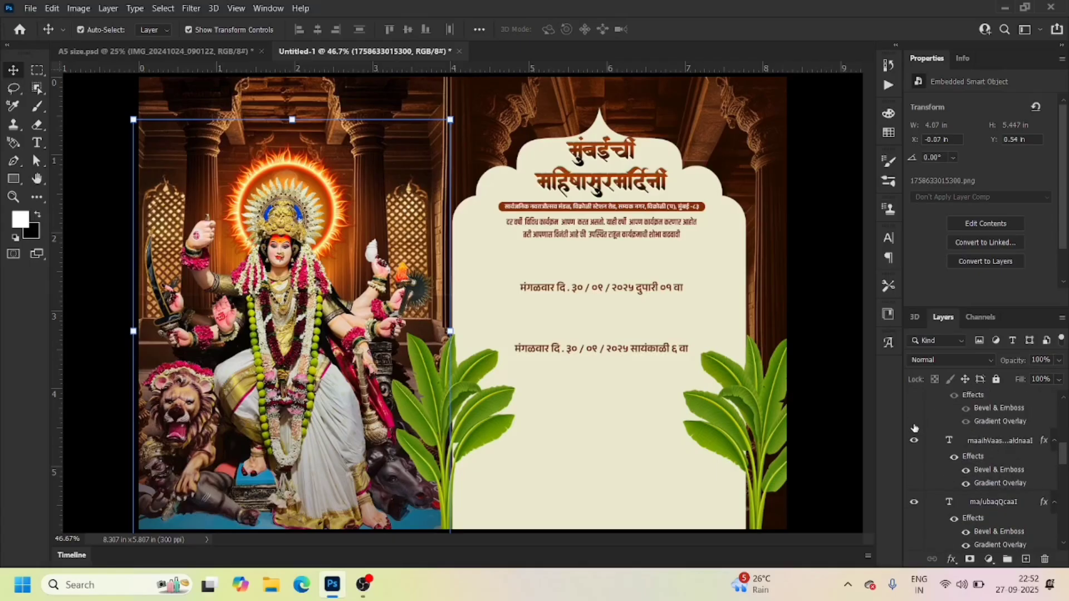
left_click(914, 427)
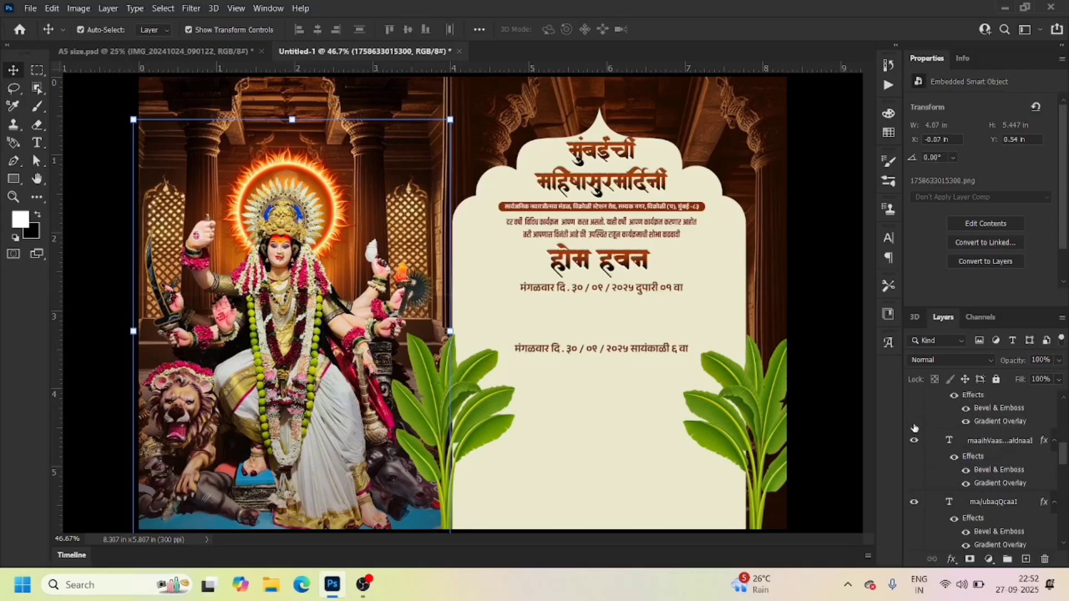
scroll(914, 427, "up", 1)
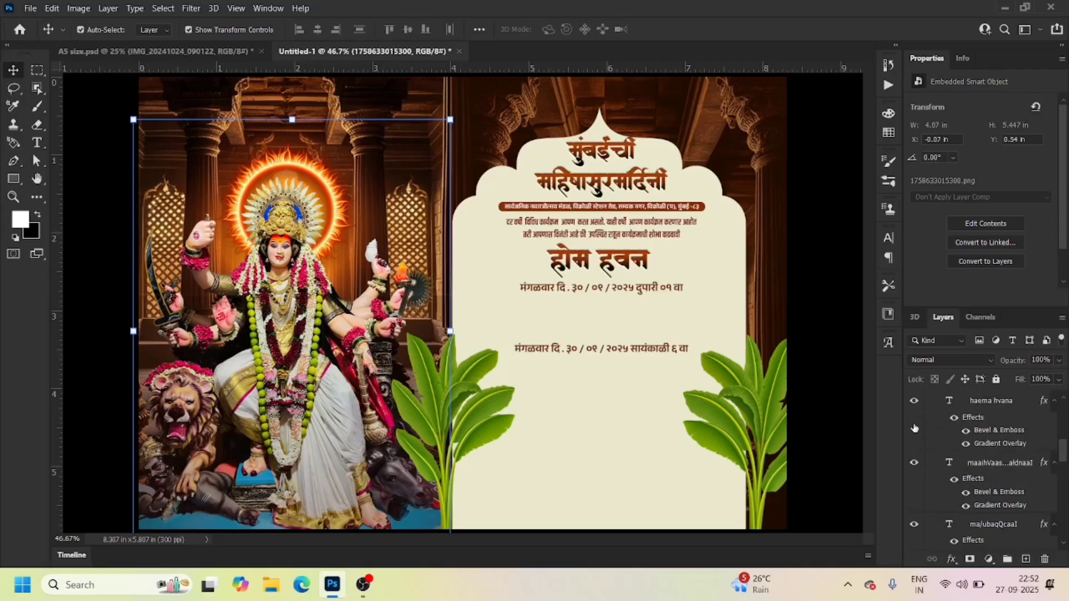
scroll(914, 428, "up", 1)
scroll(914, 428, "up", 1)
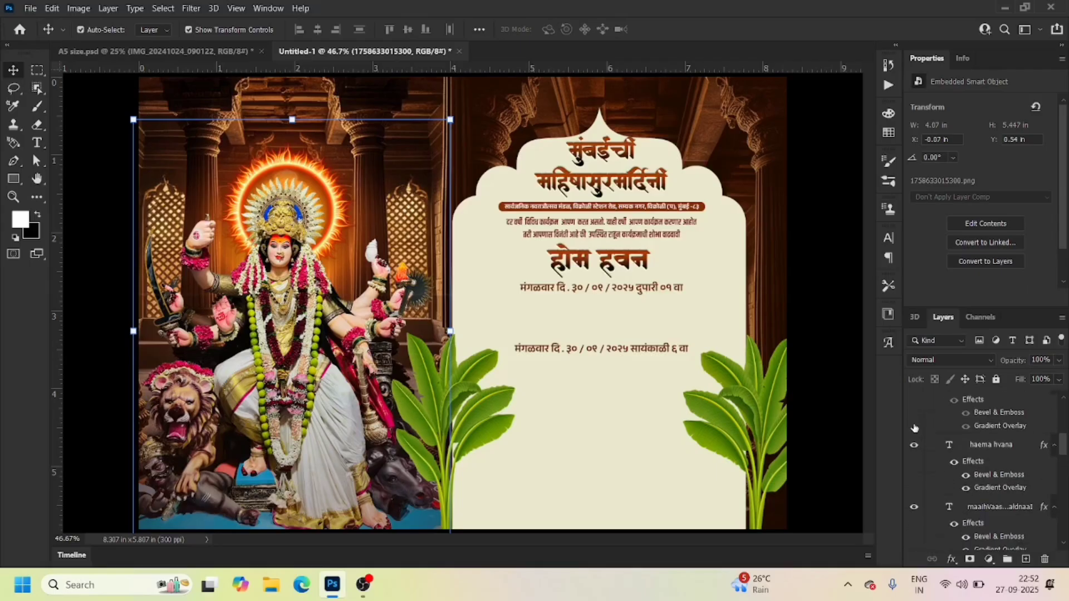
Show the महाप्रसाद भंडारा event title and the three-line closing request text between the banana plants.
left_click(914, 427)
scroll(914, 428, "up", 1)
scroll(914, 427, "up", 1)
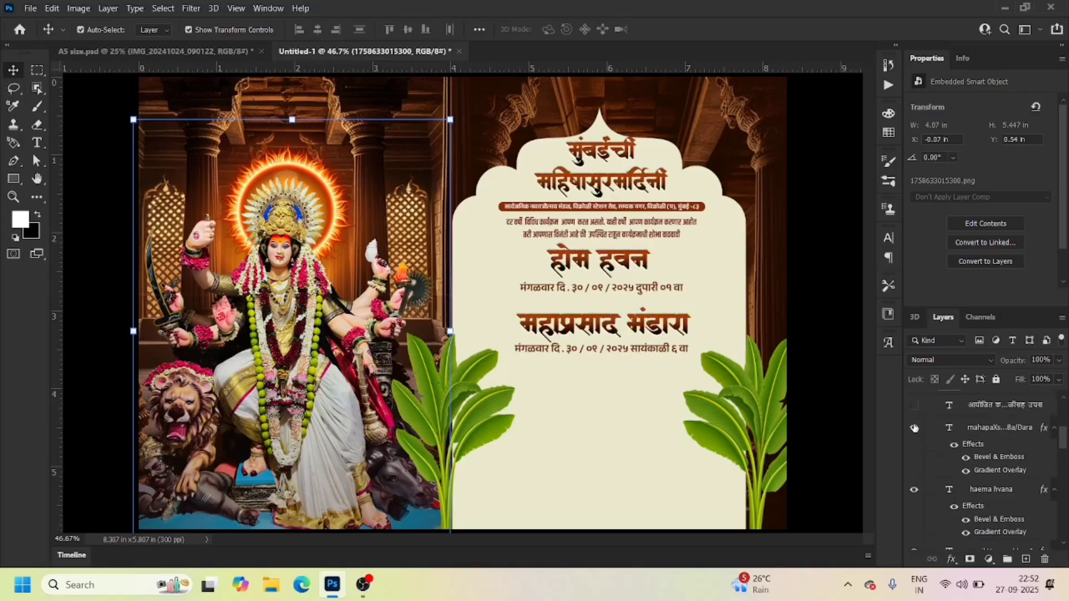
scroll(914, 428, "up", 1)
scroll(913, 428, "up", 1)
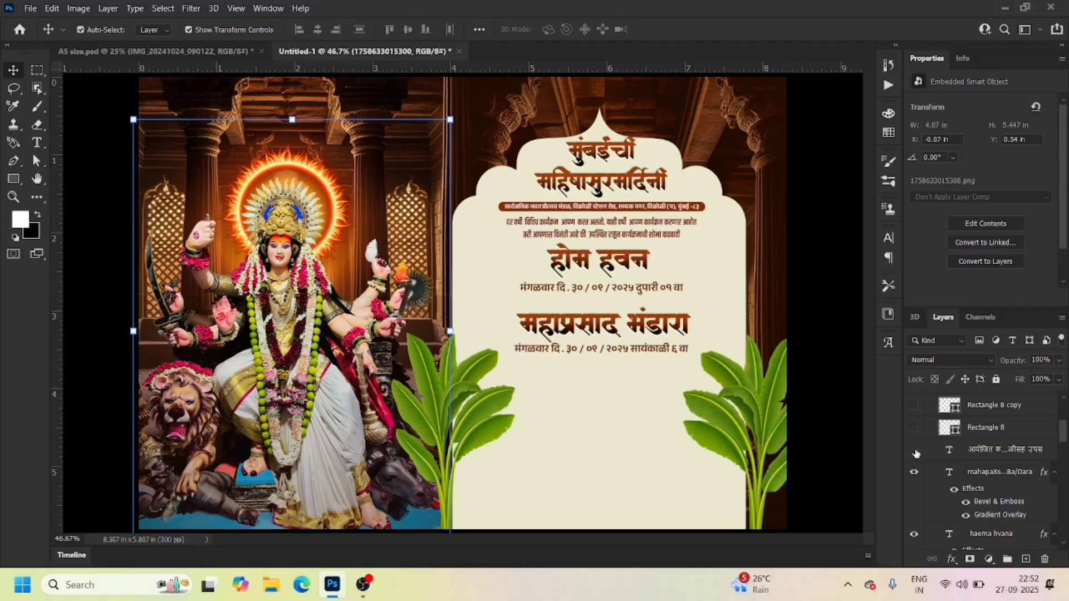
left_click(914, 450)
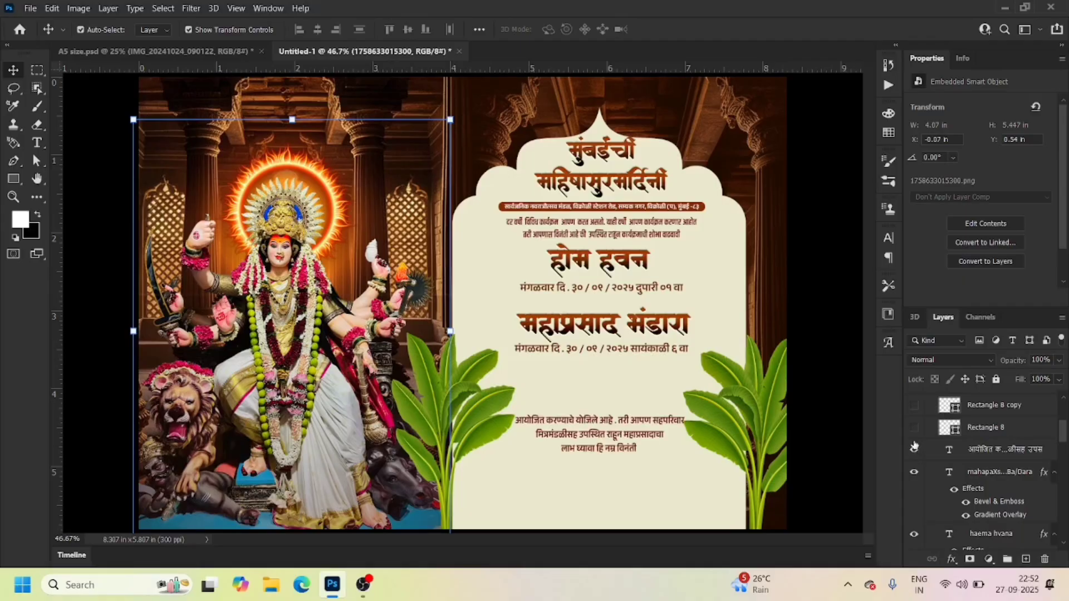
left_click(914, 445)
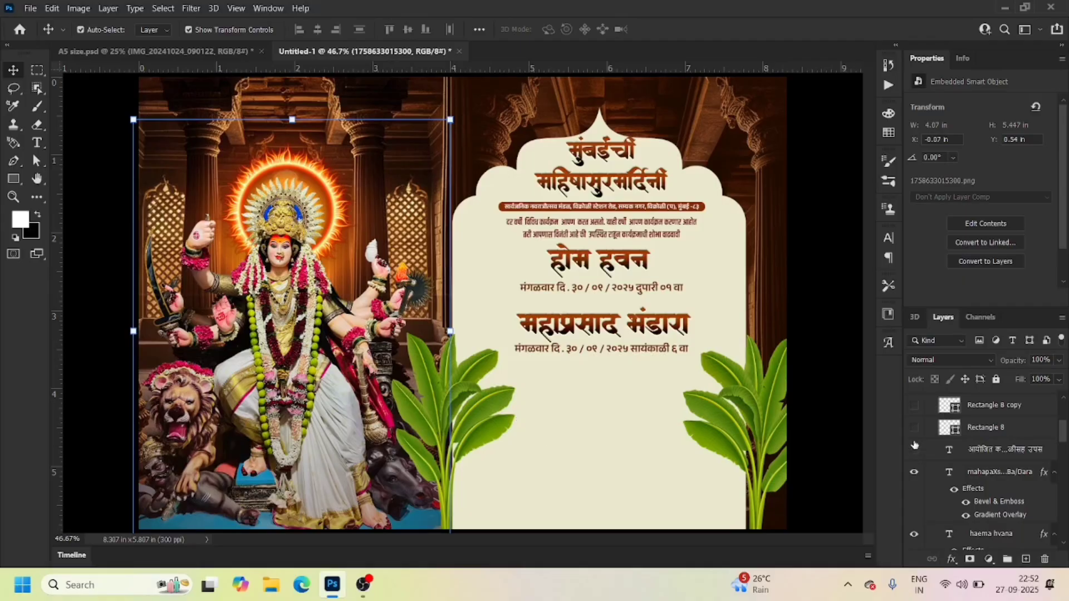
left_click(914, 448)
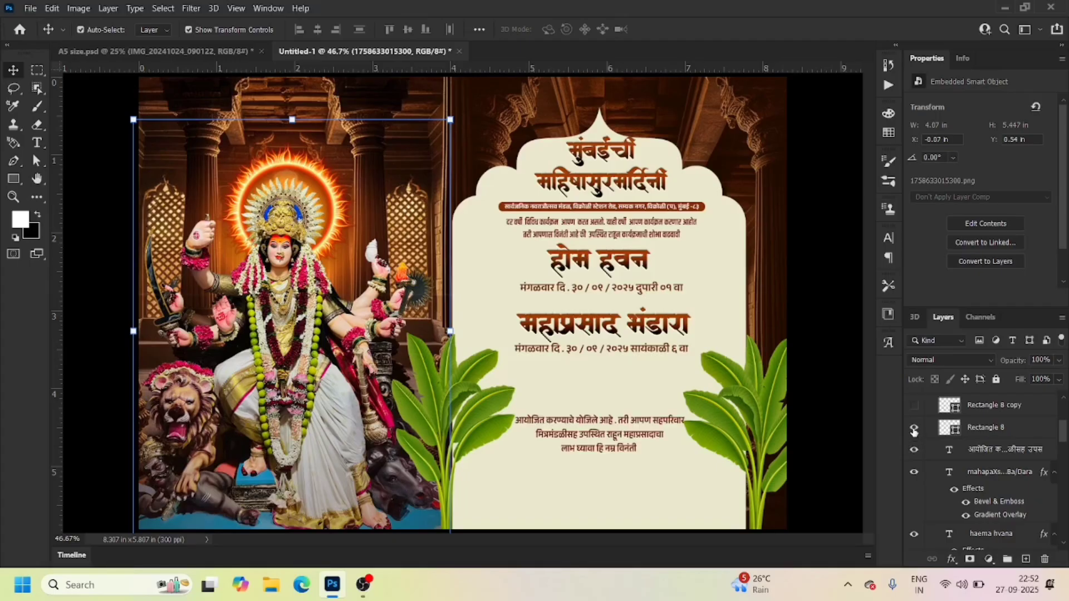
Show the Rectangle 8 and Rectangle 8 copy divider lines and the सस्नेह निमंत्रण lettering below them.
left_click(914, 428)
scroll(914, 432, "up", 1)
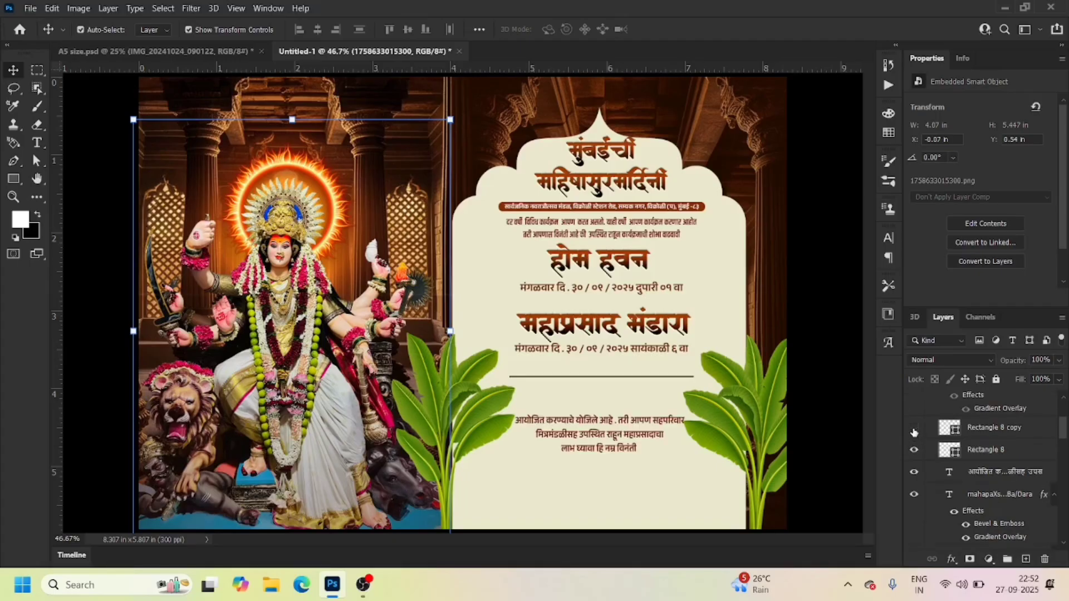
left_click(913, 430)
scroll(913, 431, "up", 1)
left_click(913, 401)
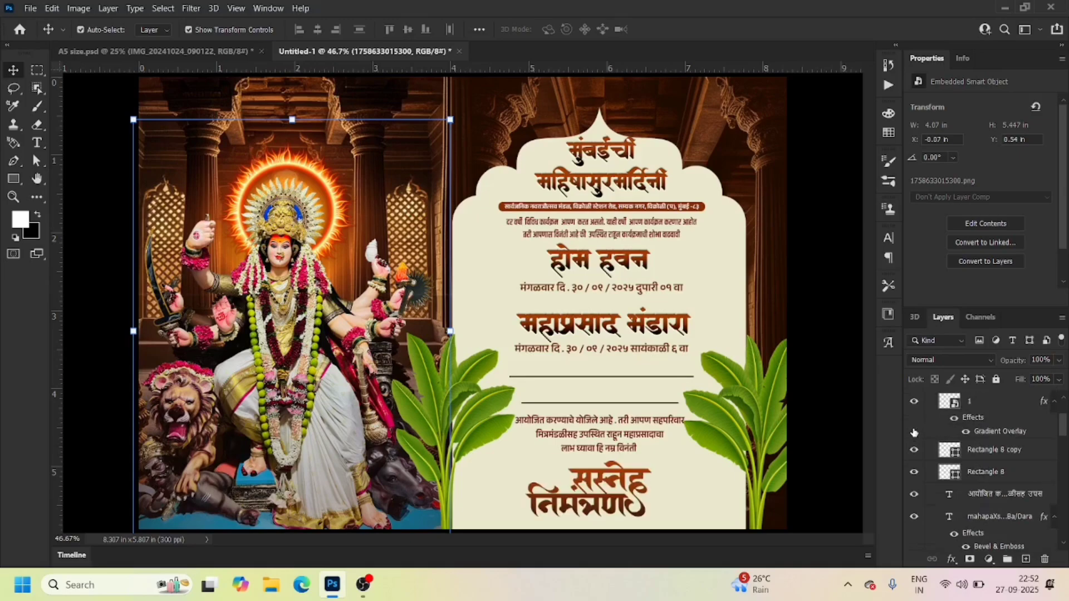
Show the ornamental divider image between the two event sections.
scroll(913, 432, "up", 1)
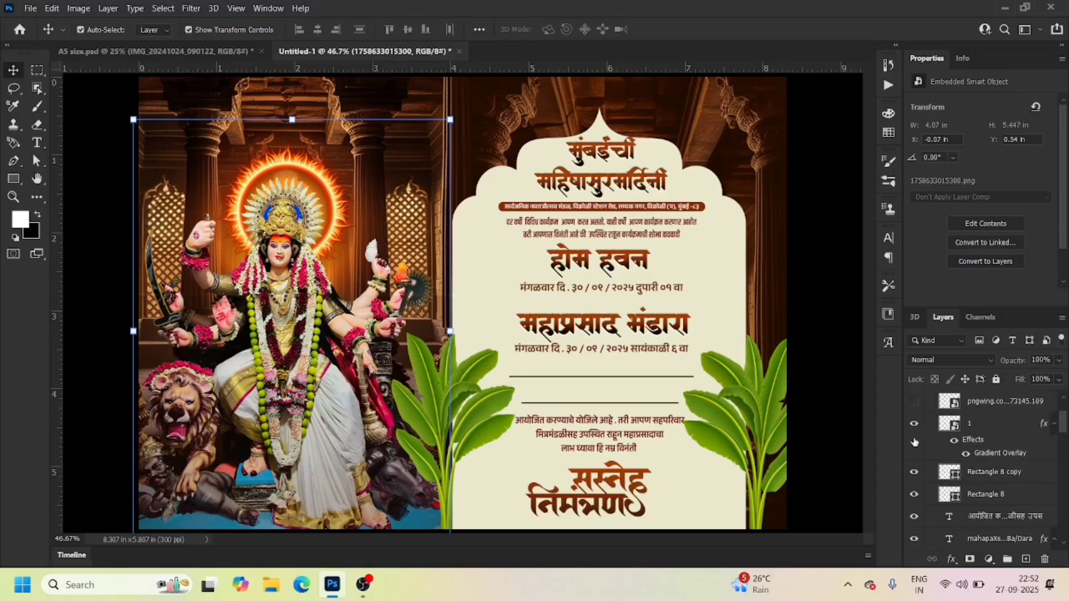
scroll(913, 442, "up", 1)
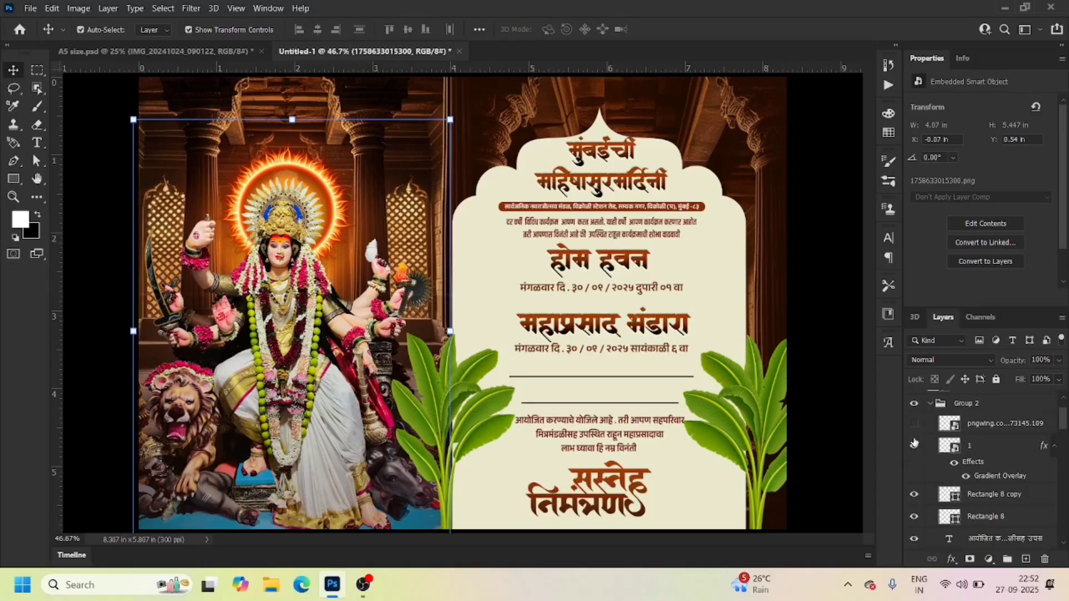
left_click(914, 430)
Show the IMG_20241024_090122 marigold garland and its copy along the upper edge of both pages.
scroll(914, 436, "up", 1)
scroll(914, 436, "up", 1)
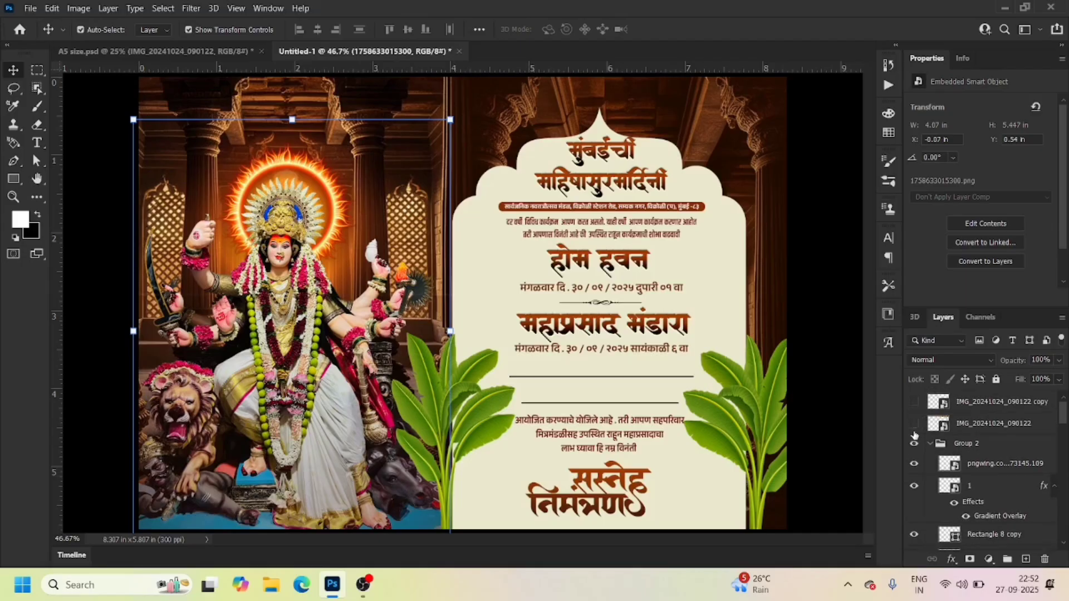
left_click(914, 432)
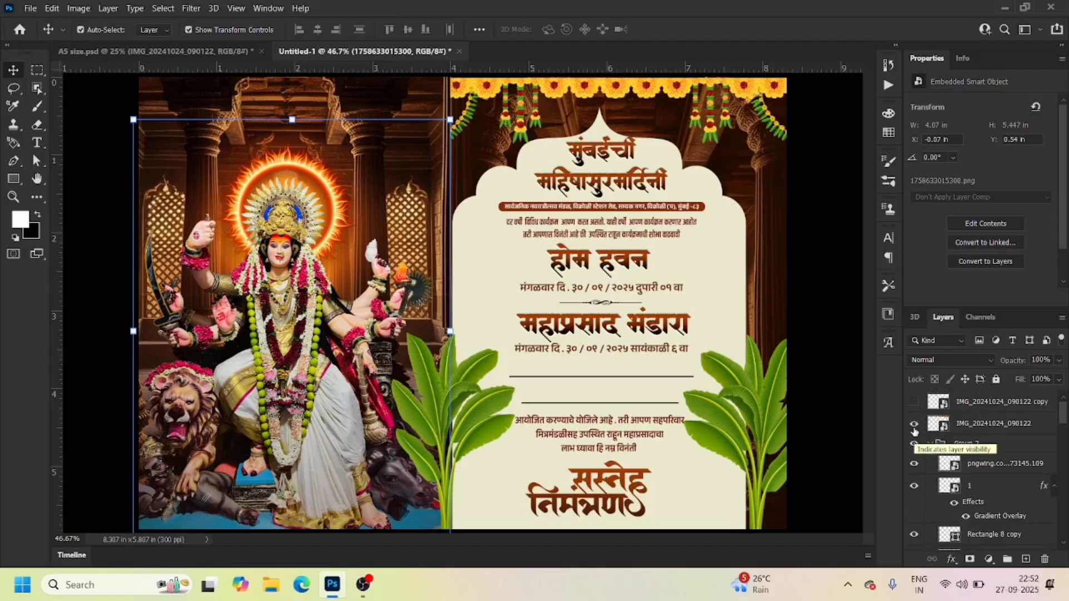
left_click(914, 402)
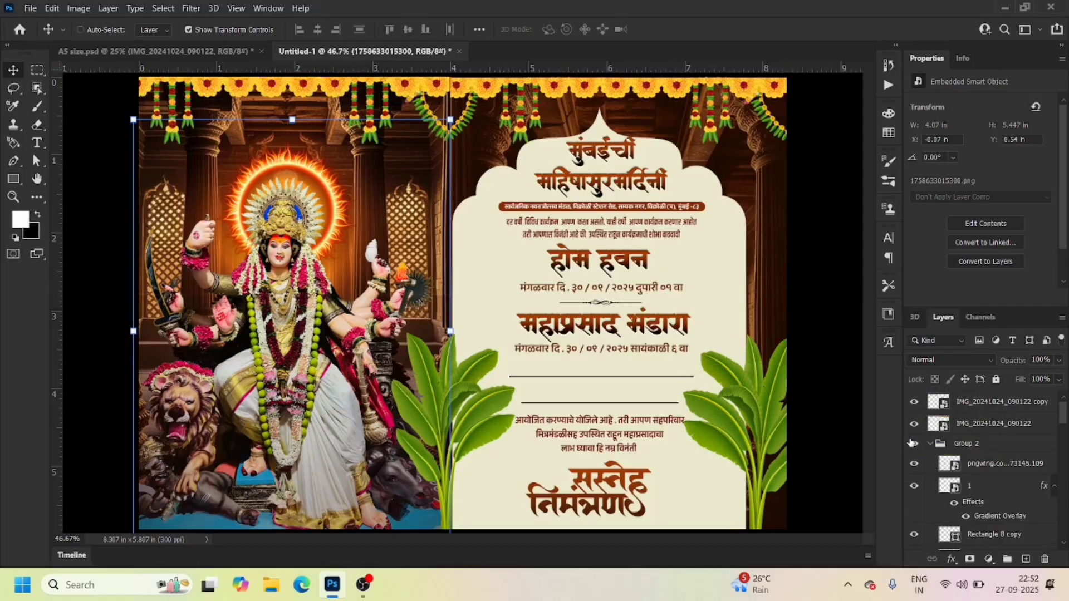
Examine the होम हवन and महाप्रसाद भंडारा titles and their date lines at 200% zoom.
key("ctrl+plus")
key("ctrl+plus")
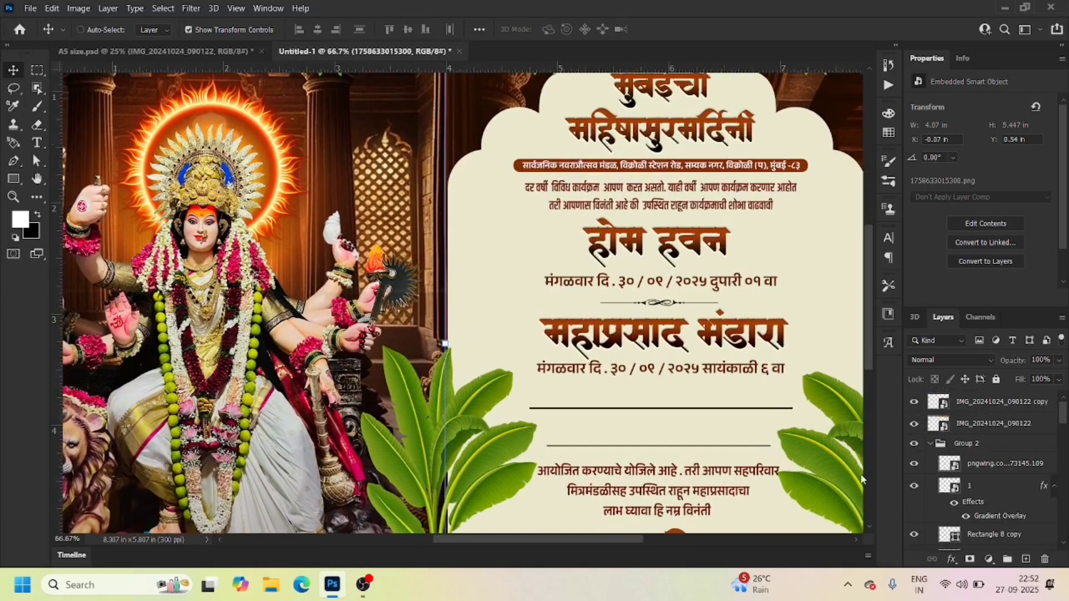
key("ctrl+plus")
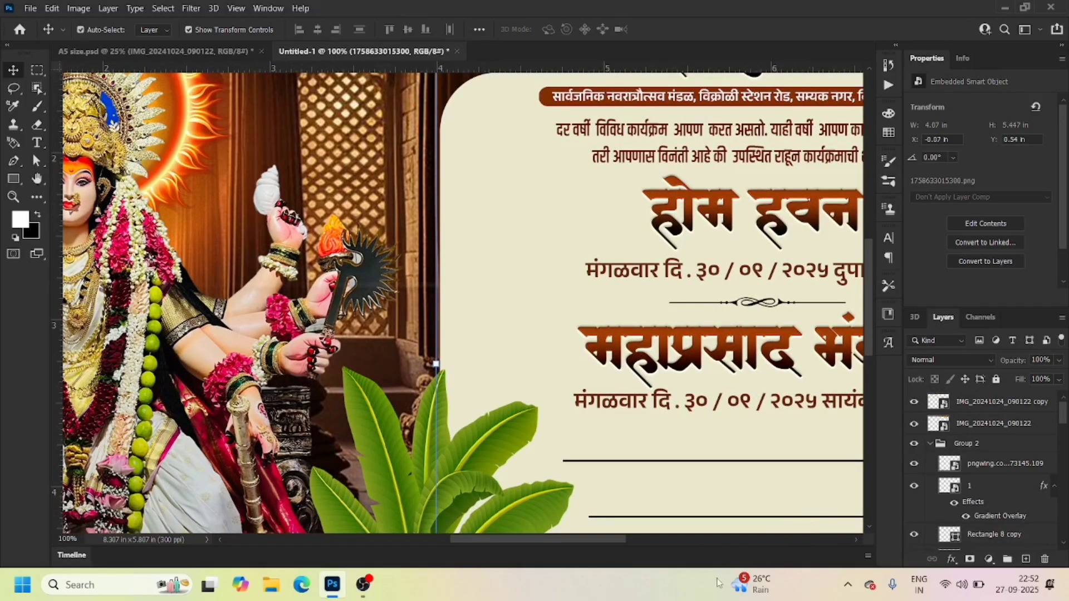
key("ctrl+plus")
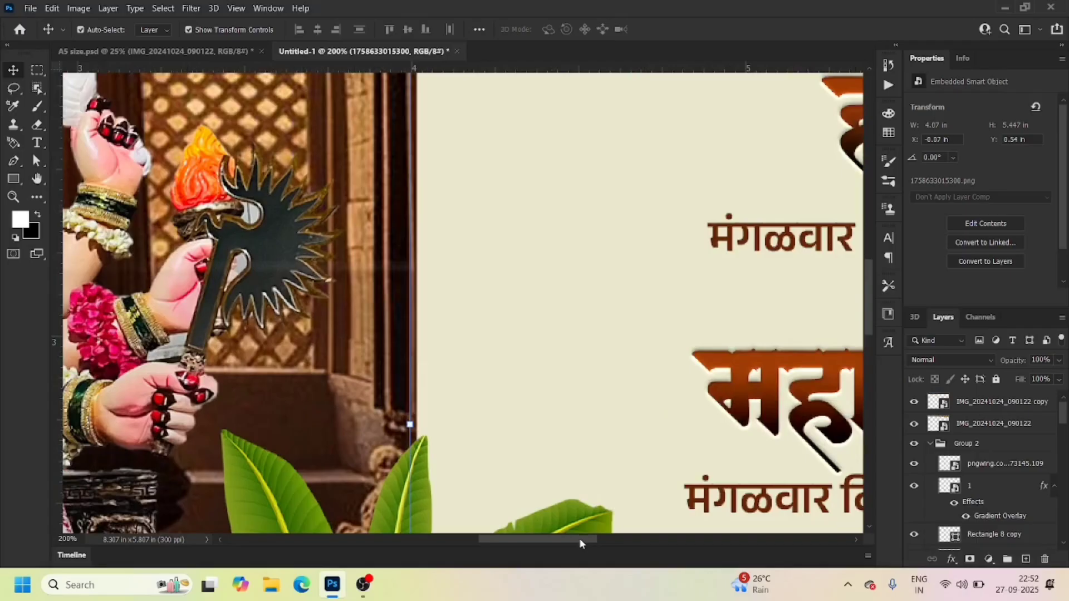
left_click_drag(580, 544, 652, 567)
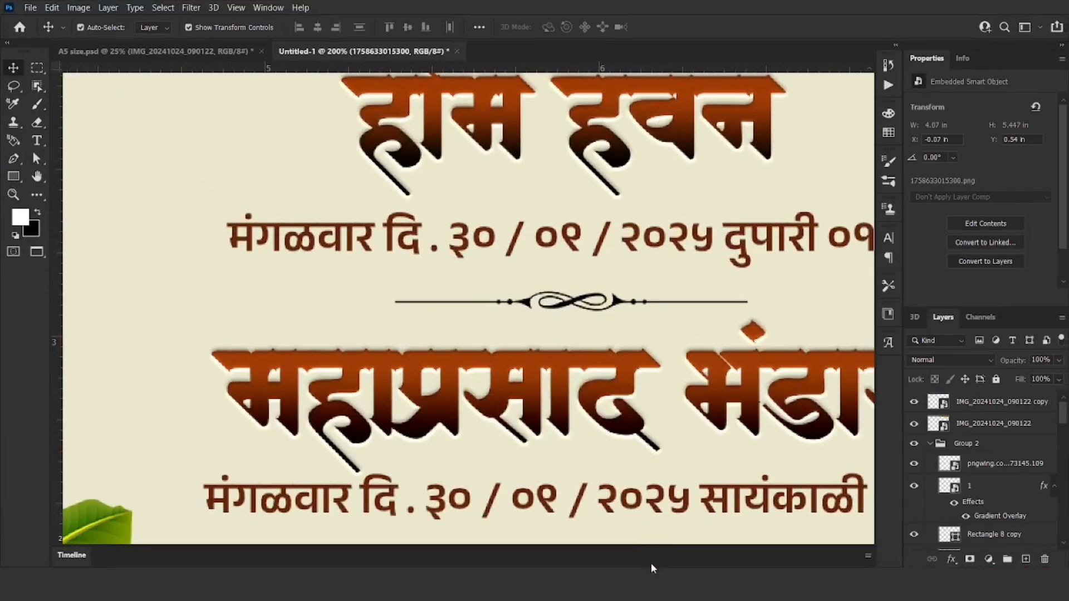
Display the whole two-page card in full-screen mode without panels, fitted to the screen.
key("f")
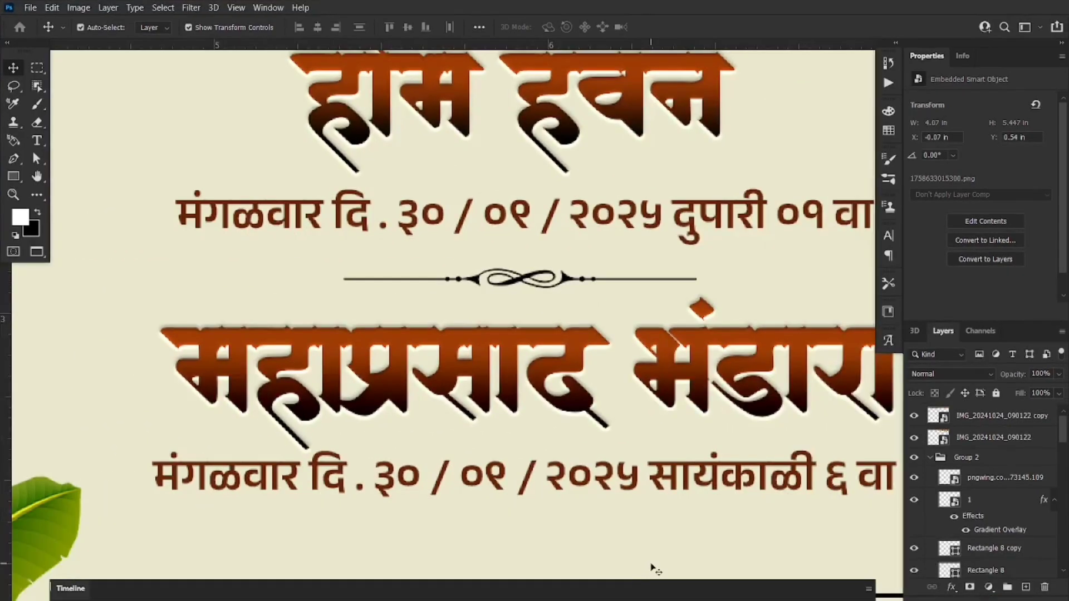
key("f")
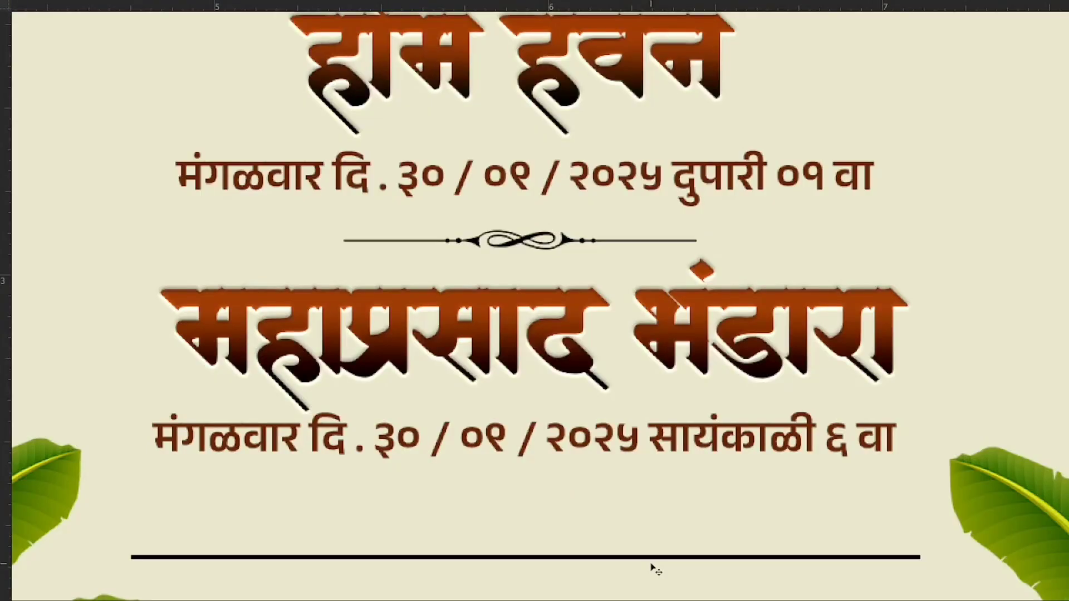
key("f")
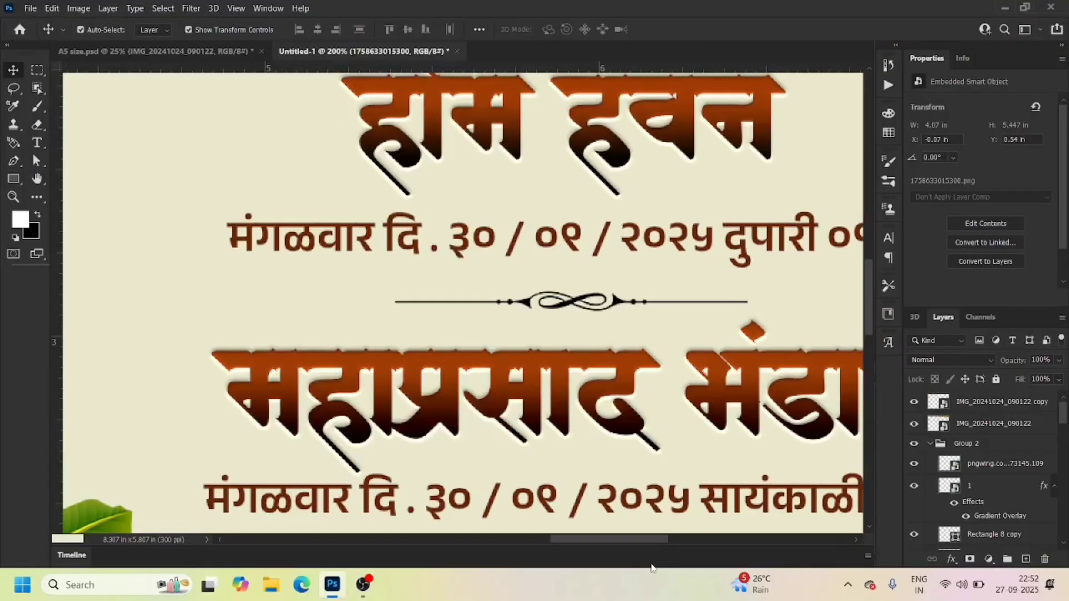
key("f")
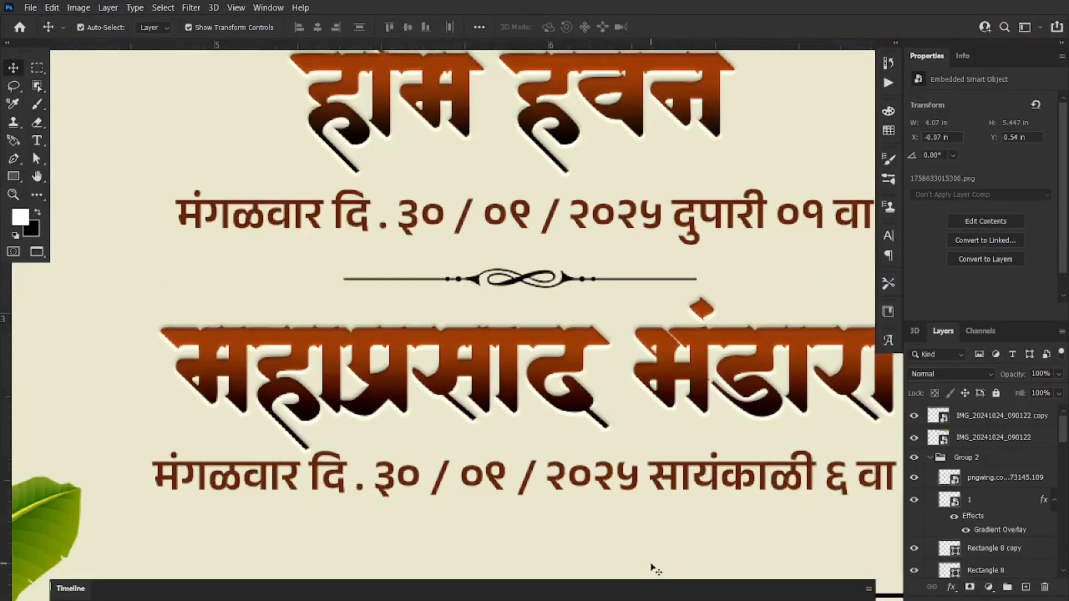
key("ctrl")
key("ctrl+0")
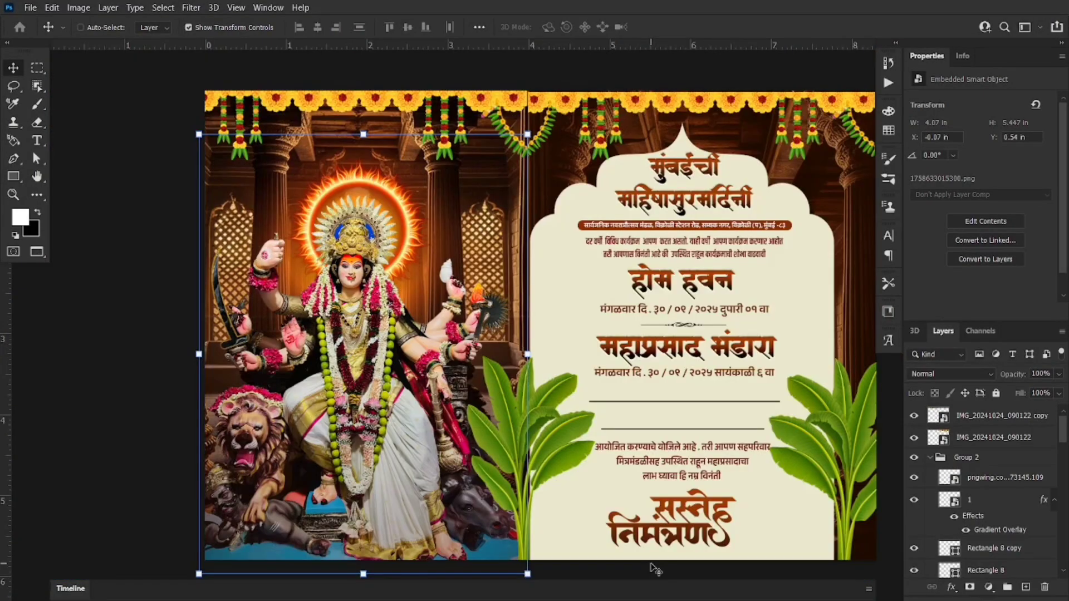
key("f")
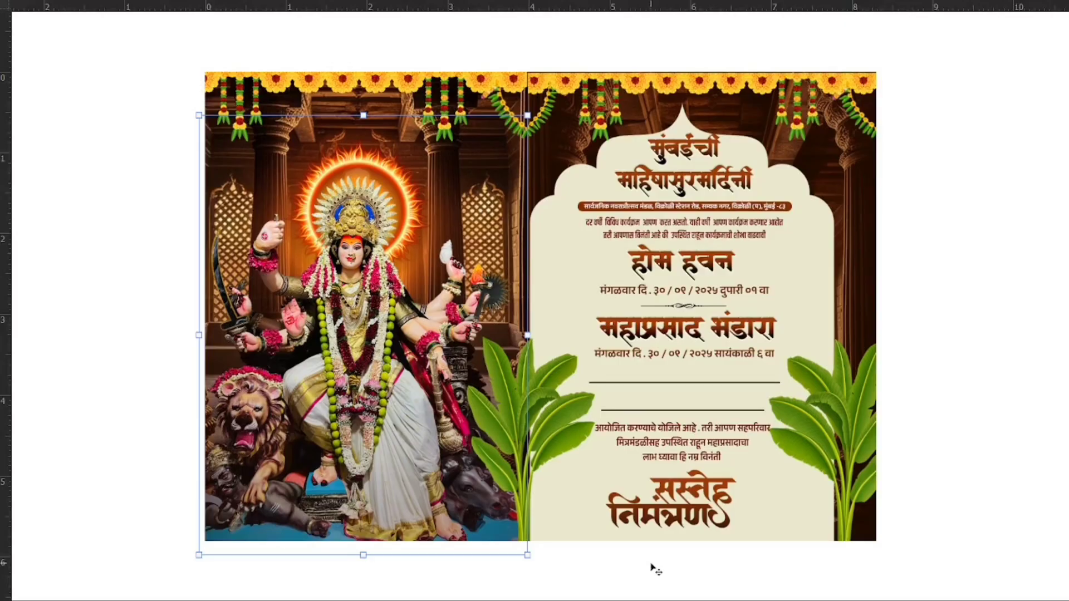
Examine the goddess artwork, glowing halo and marigold garland on the first page in close-up.
key("ctrl+plus")
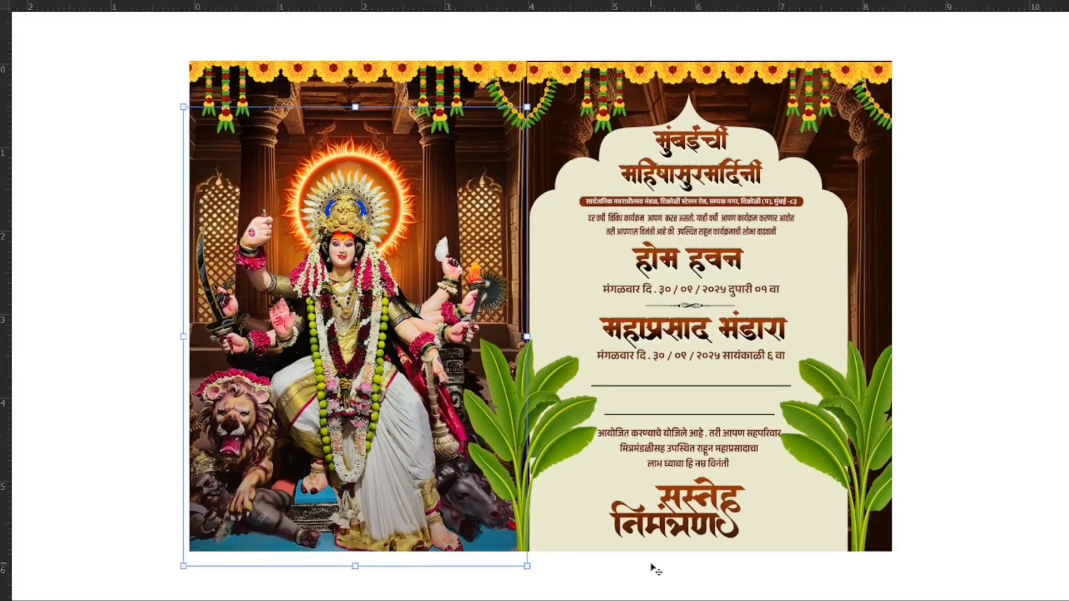
key("ctrl+plus")
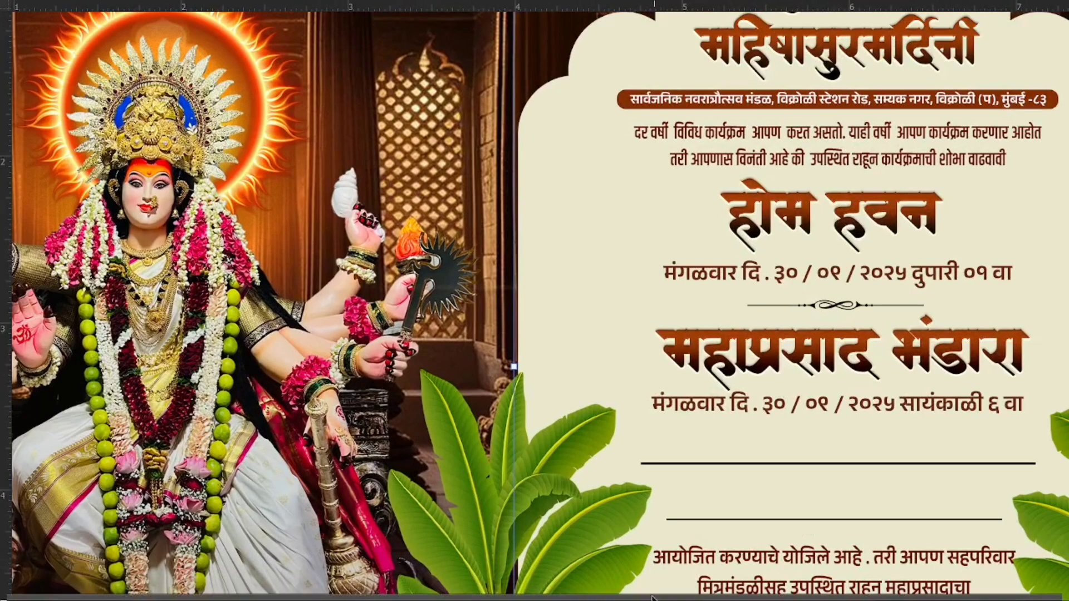
scroll(638, 536, "right", 3)
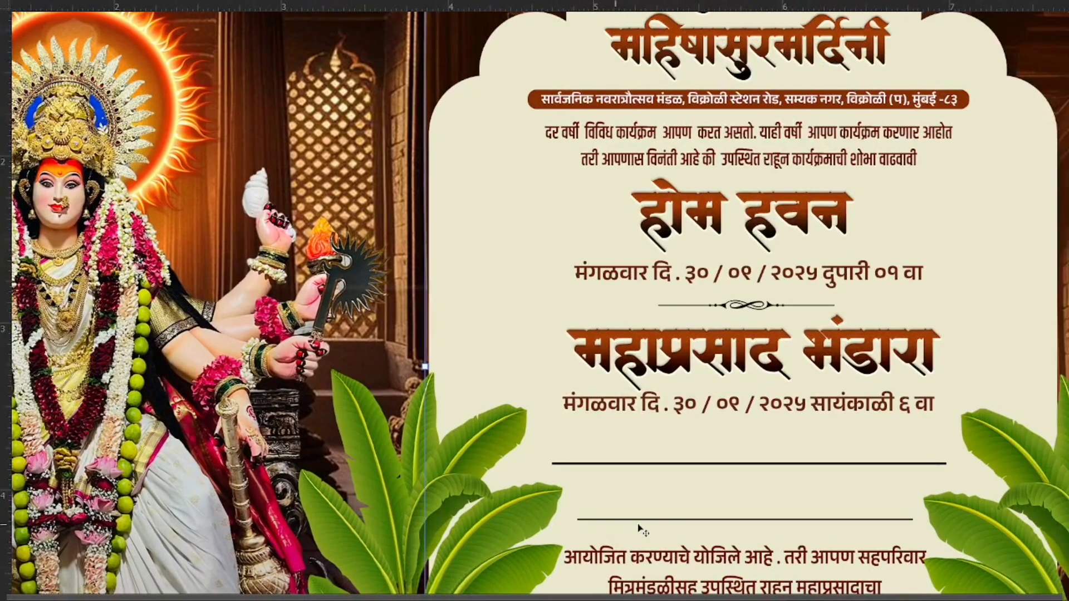
scroll(639, 528, "left", 10)
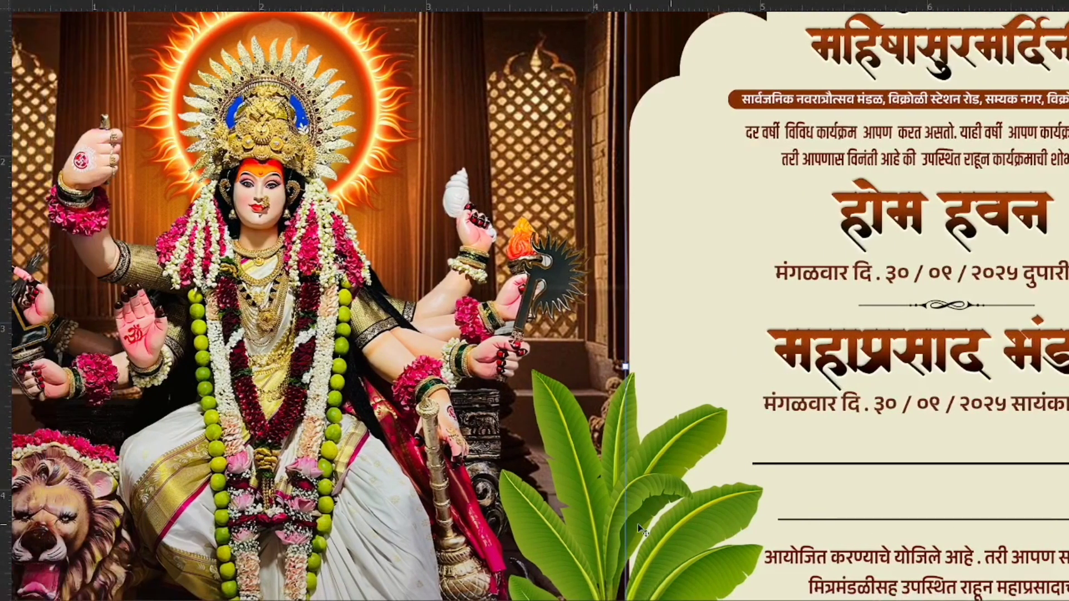
scroll(639, 527, "left", 2)
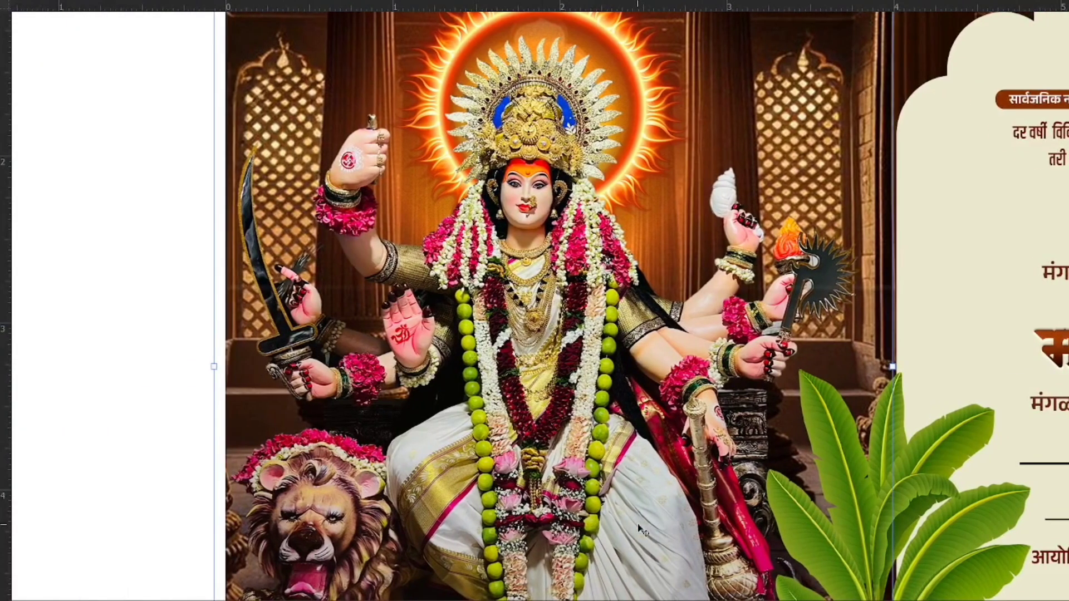
scroll(638, 529, "left", 4)
scroll(638, 527, "up", 5)
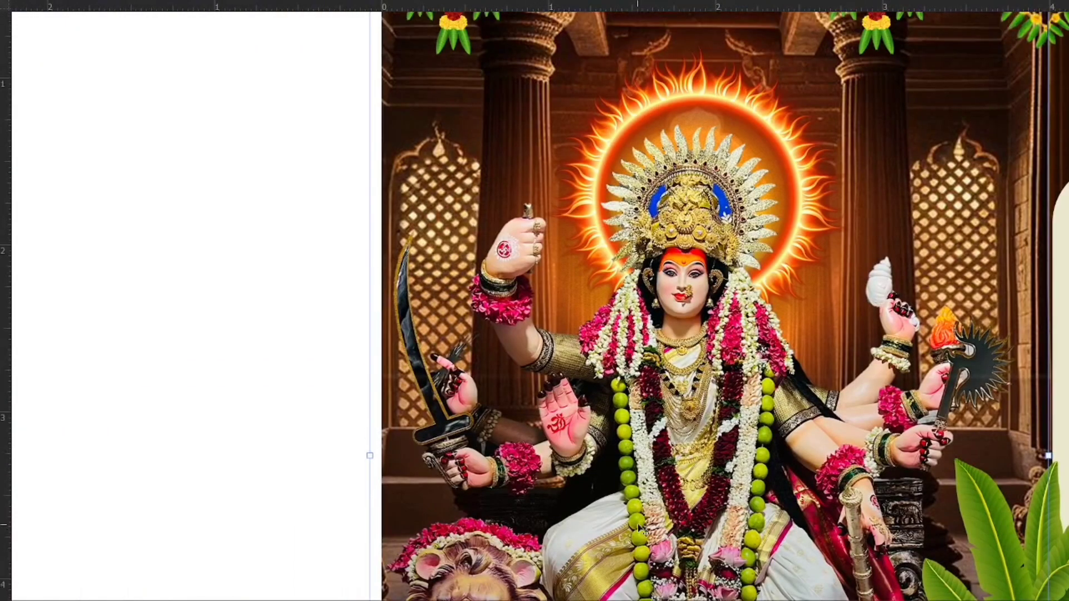
scroll(638, 528, "left", 4)
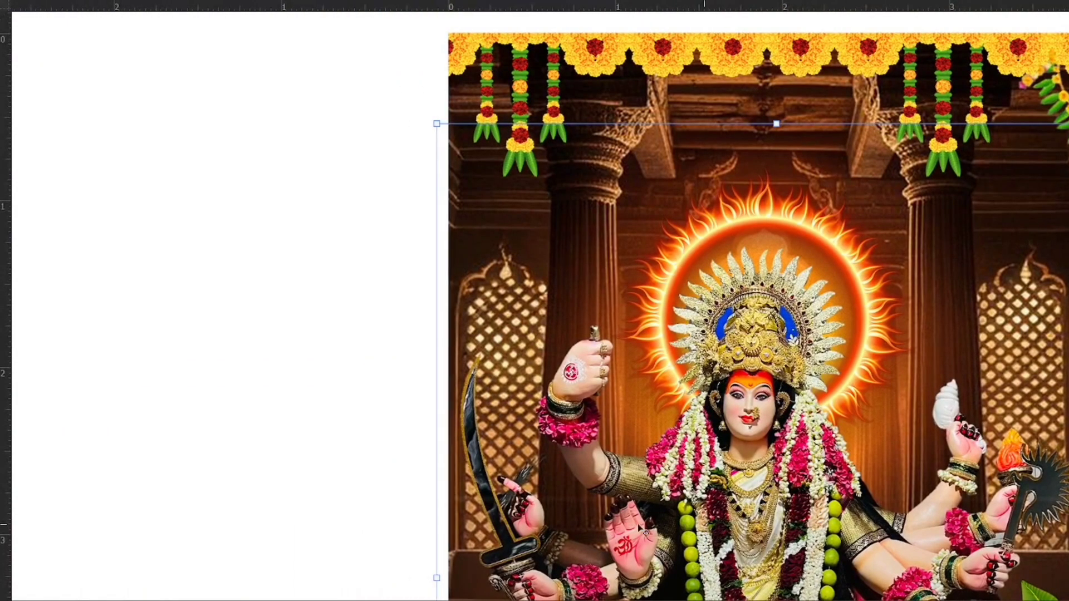
Examine the invitation text page from the मुंबईची महिषासुरमर्दिनी heading down to the सस्नेह निमंत्रण lettering.
scroll(639, 527, "right", 4)
scroll(639, 528, "right", 7)
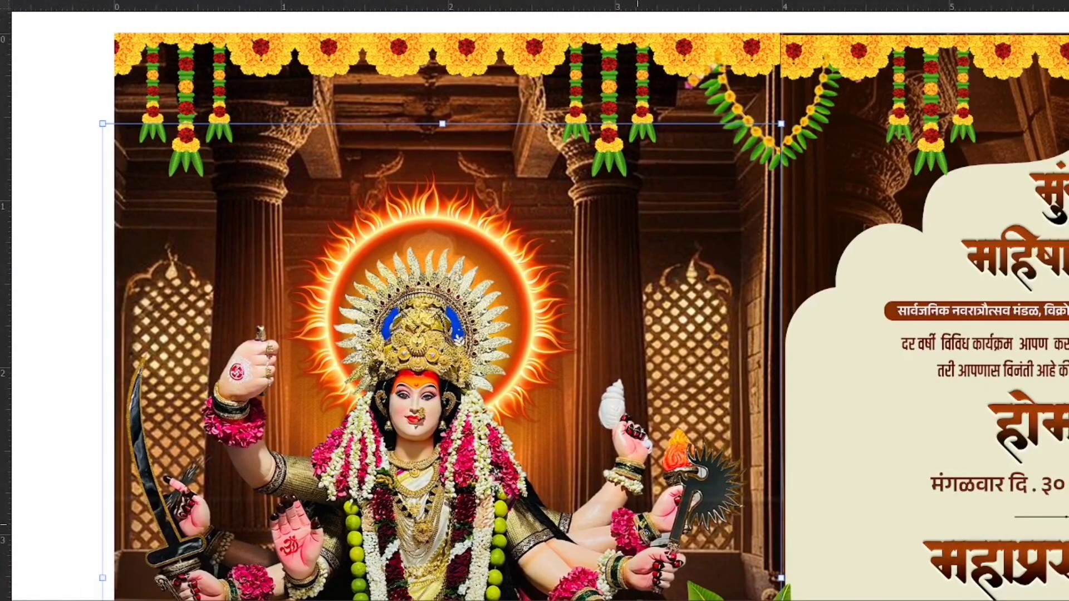
scroll(640, 529, "right", 5)
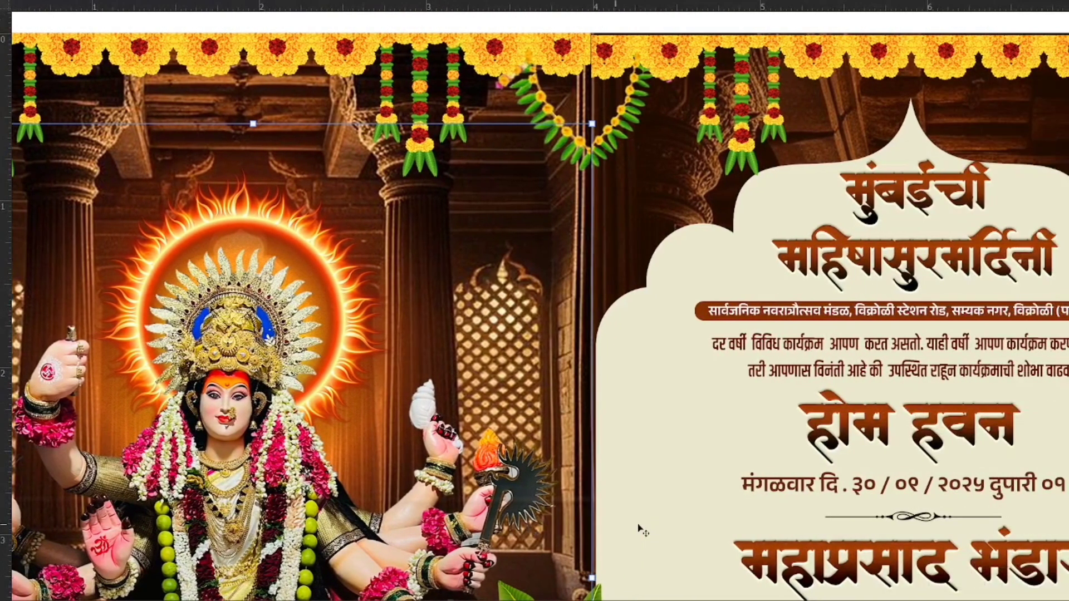
scroll(640, 528, "right", 5)
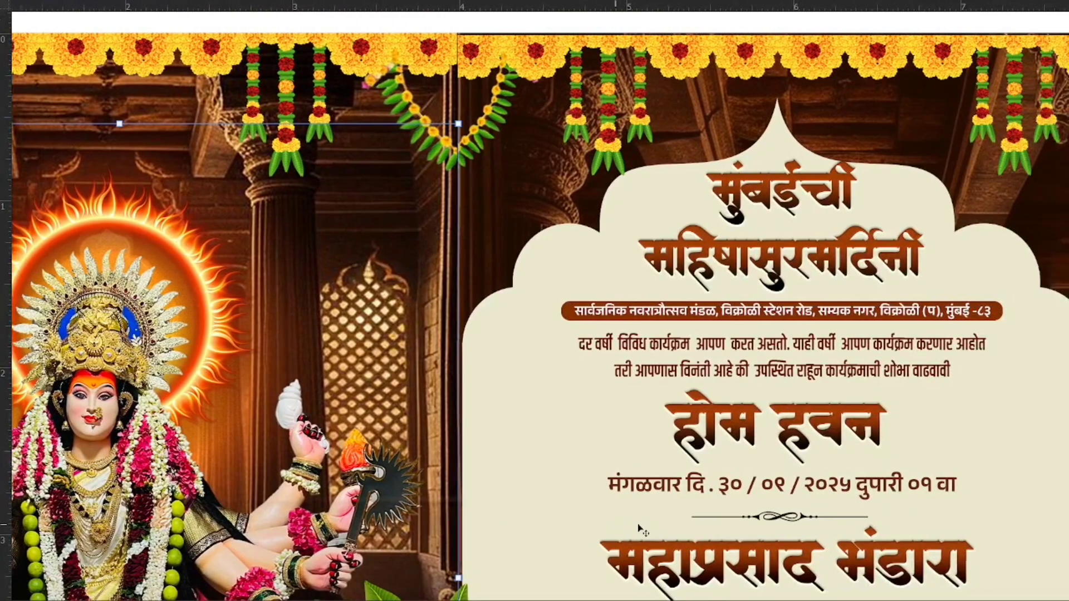
scroll(638, 528, "down", 6)
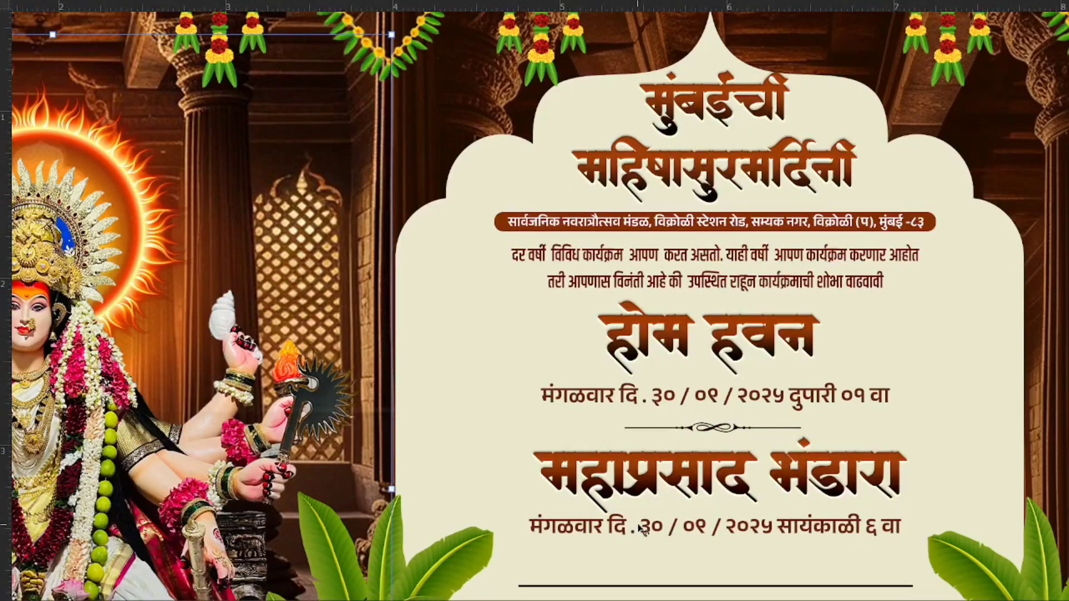
scroll(640, 528, "down", 7)
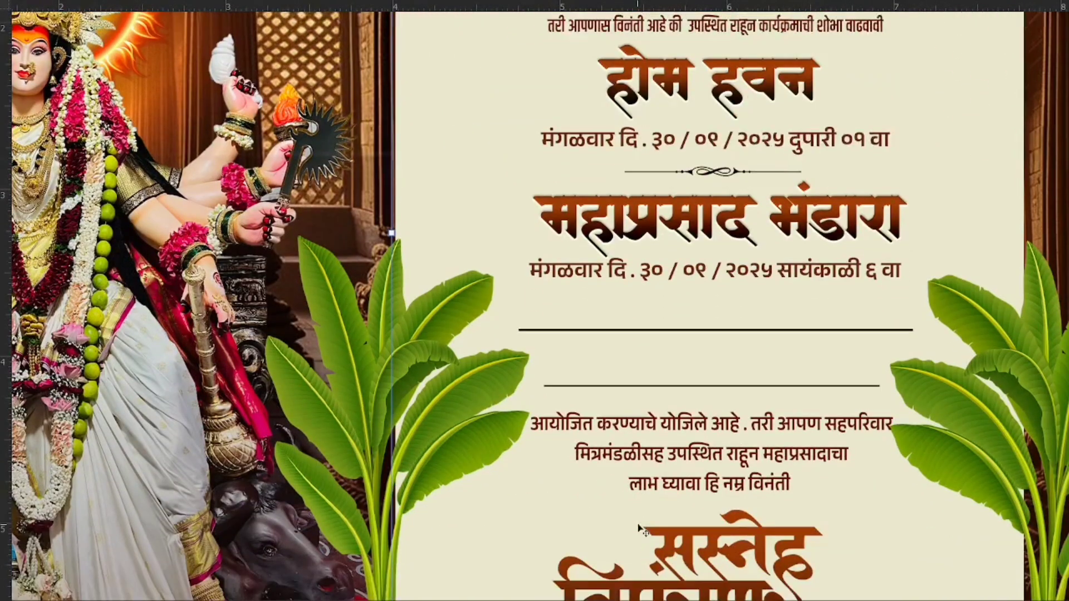
scroll(638, 528, "down", 1)
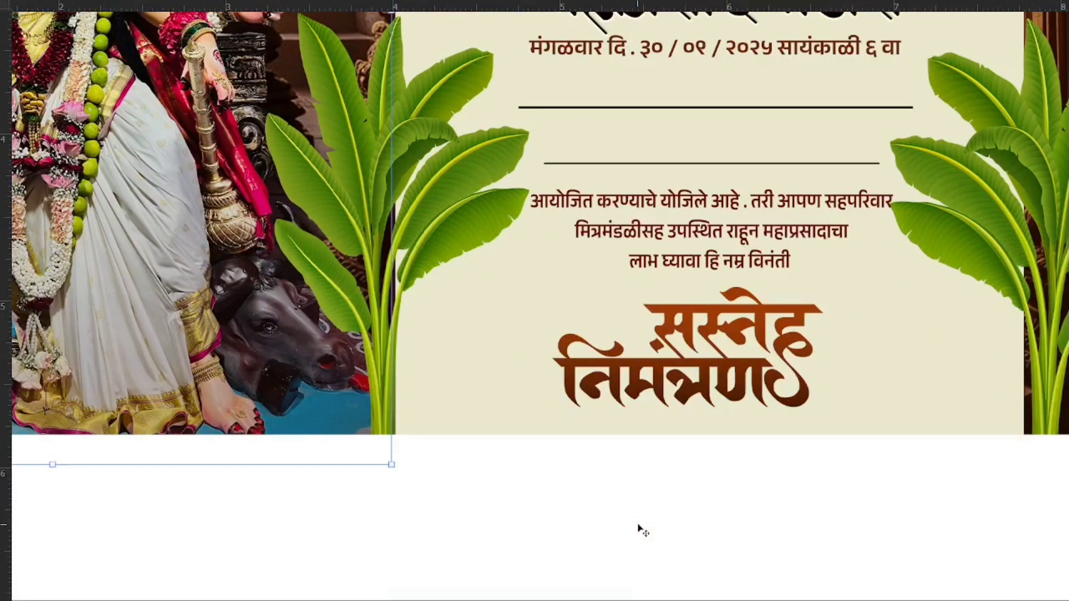
scroll(639, 528, "up", 2)
scroll(638, 528, "up", 1)
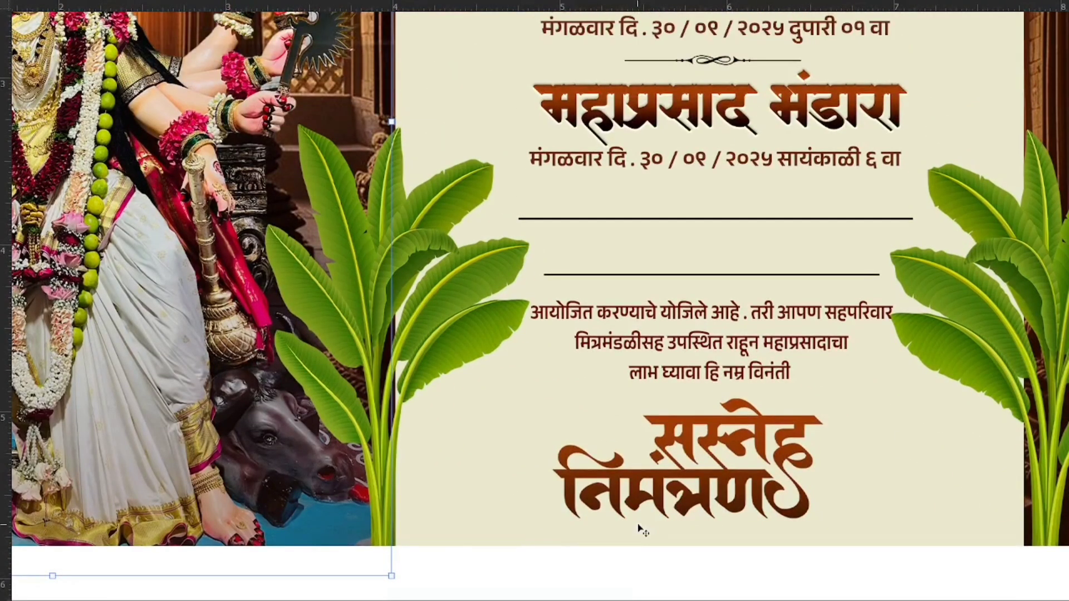
Examine the goddess page from the lion and buffalo at its base up to the marigold garland.
scroll(638, 527, "right", 4)
scroll(639, 528, "left", 3)
scroll(639, 527, "left", 3)
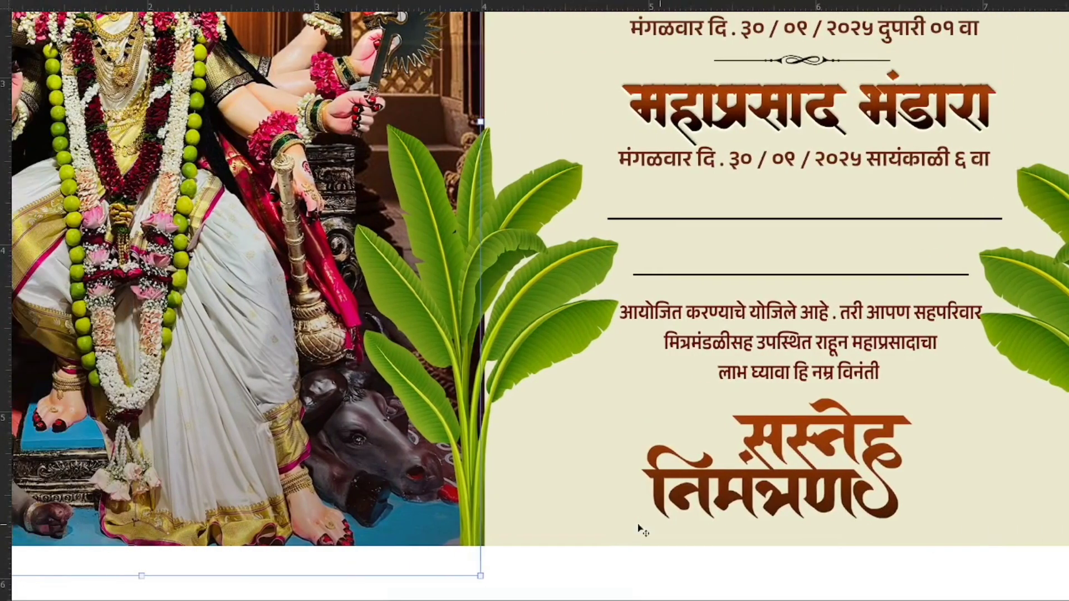
scroll(638, 528, "left", 2)
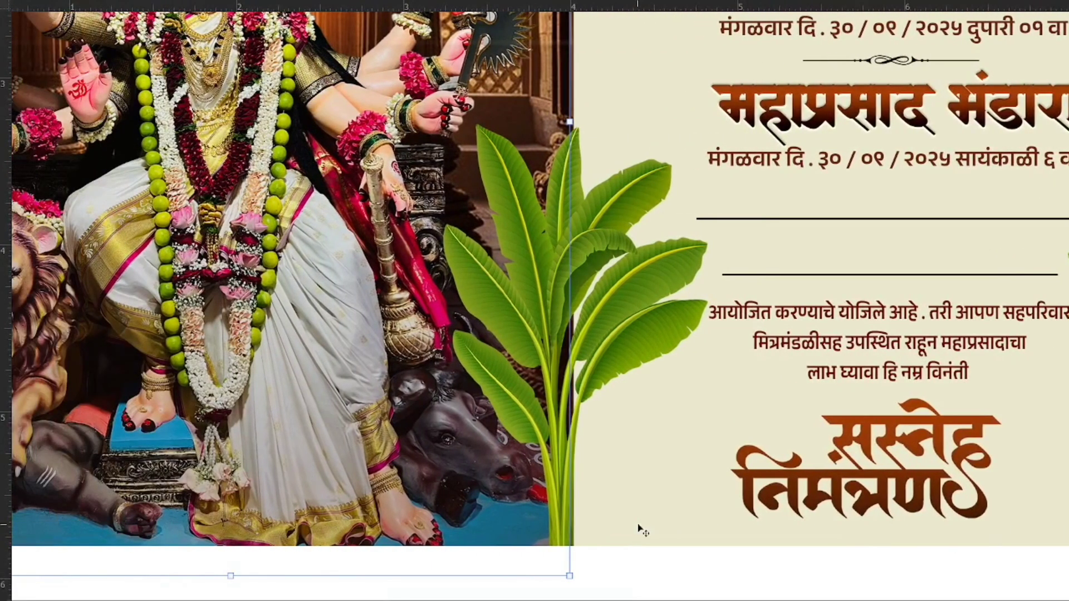
scroll(640, 529, "left", 2)
scroll(639, 528, "left", 2)
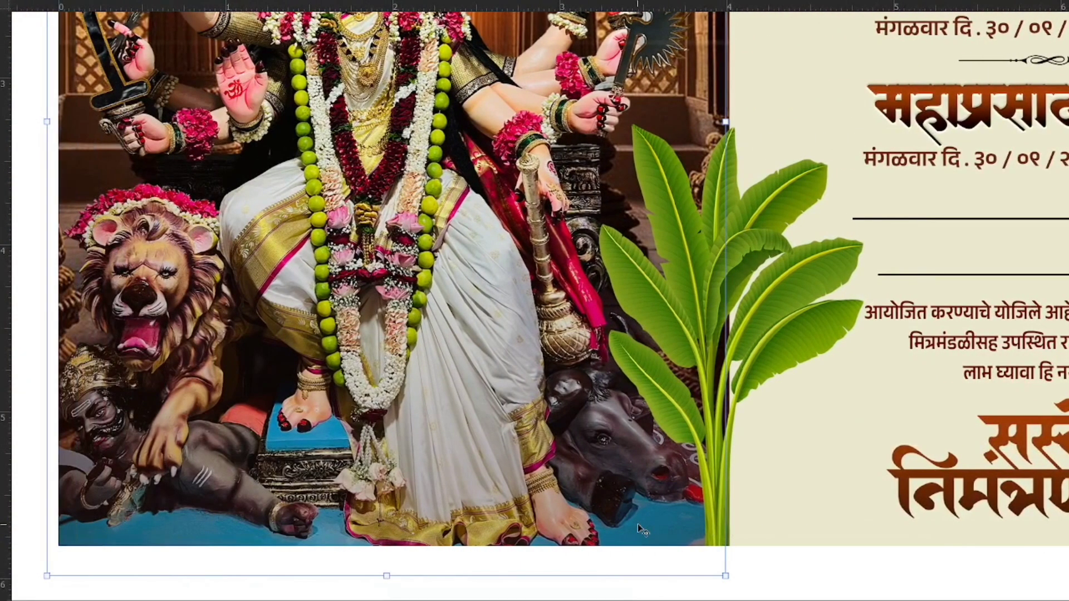
scroll(637, 523, "up", 5)
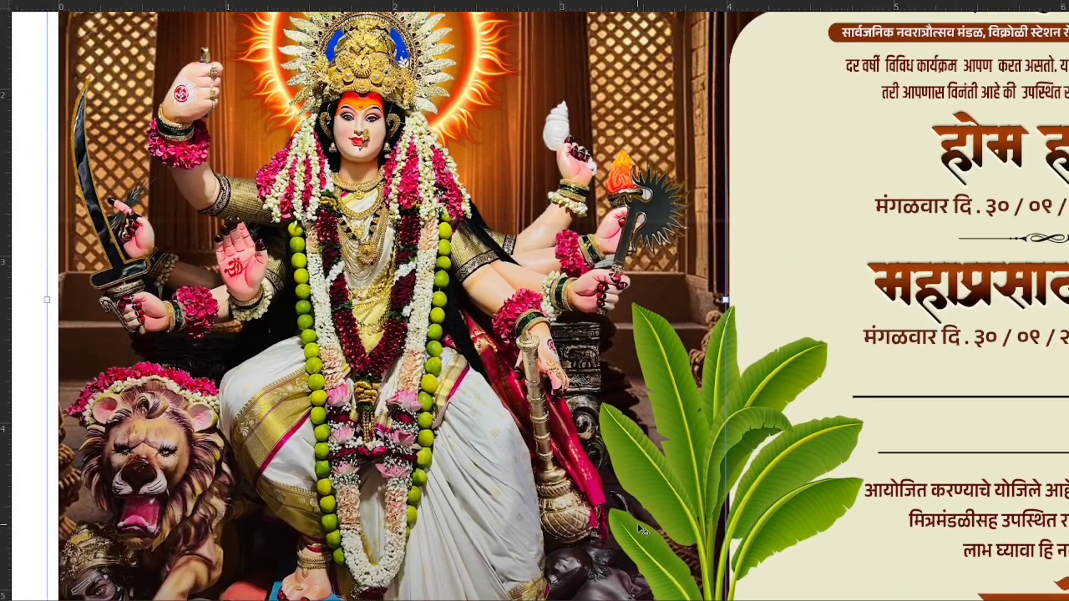
scroll(639, 527, "up", 3)
scroll(641, 529, "up", 1)
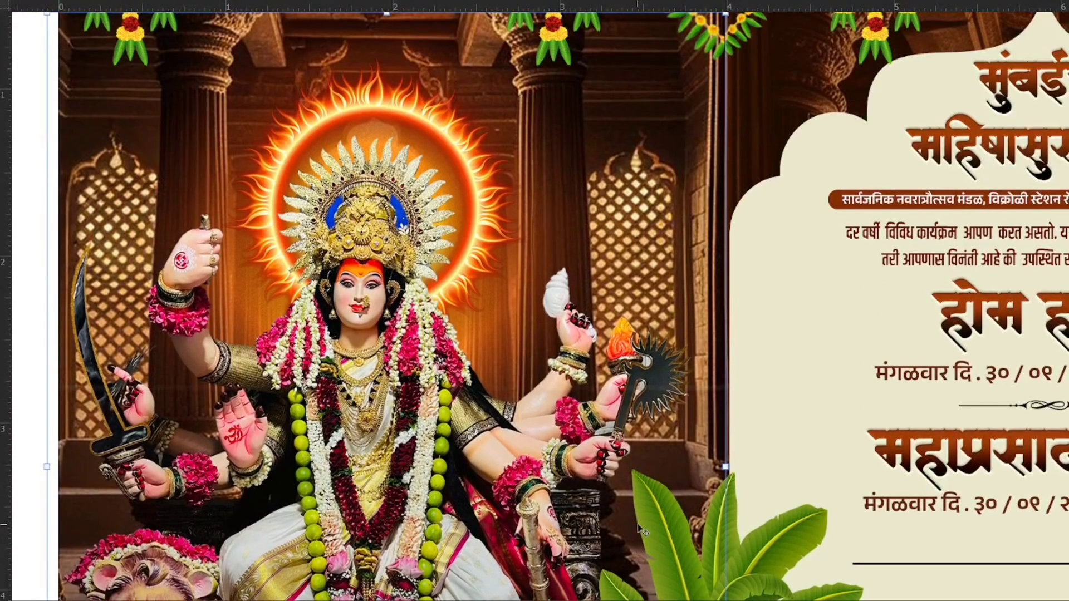
scroll(641, 529, "up", 1)
scroll(641, 529, "up", 2)
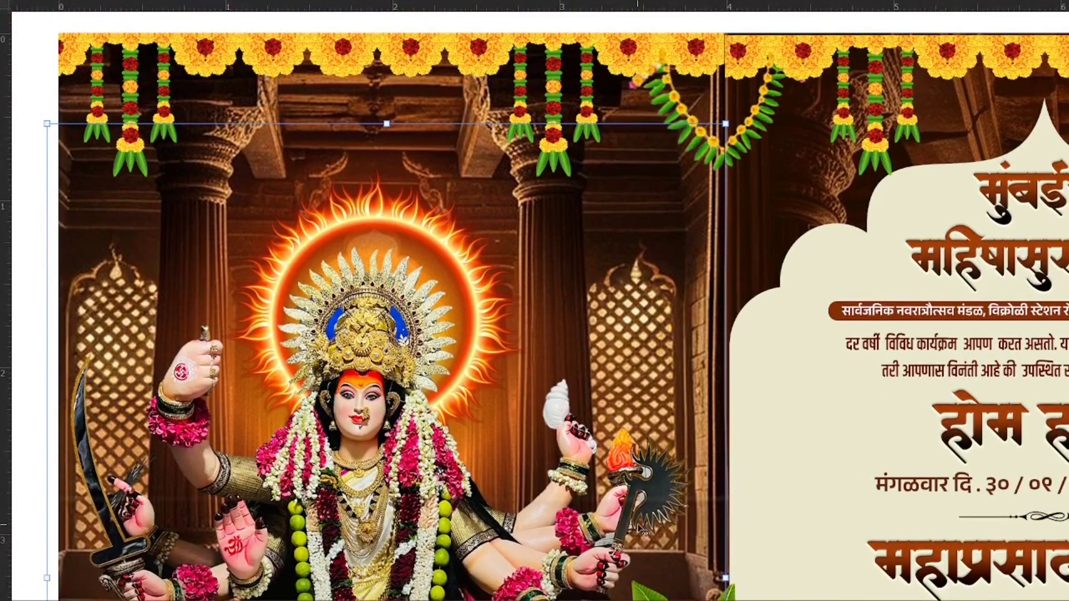
scroll(642, 529, "left", 2)
scroll(641, 528, "right", 6)
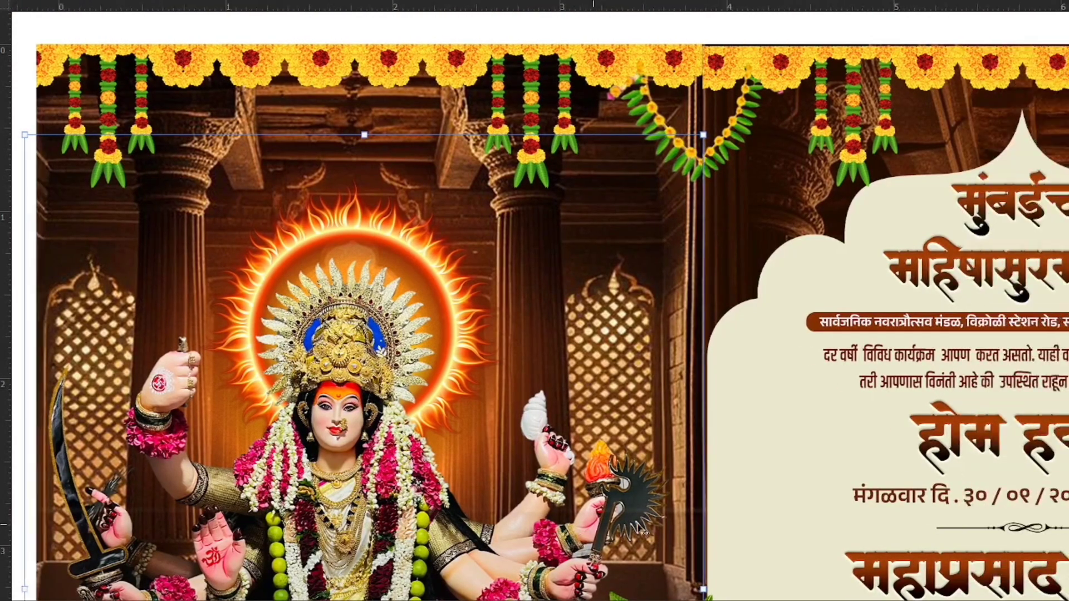